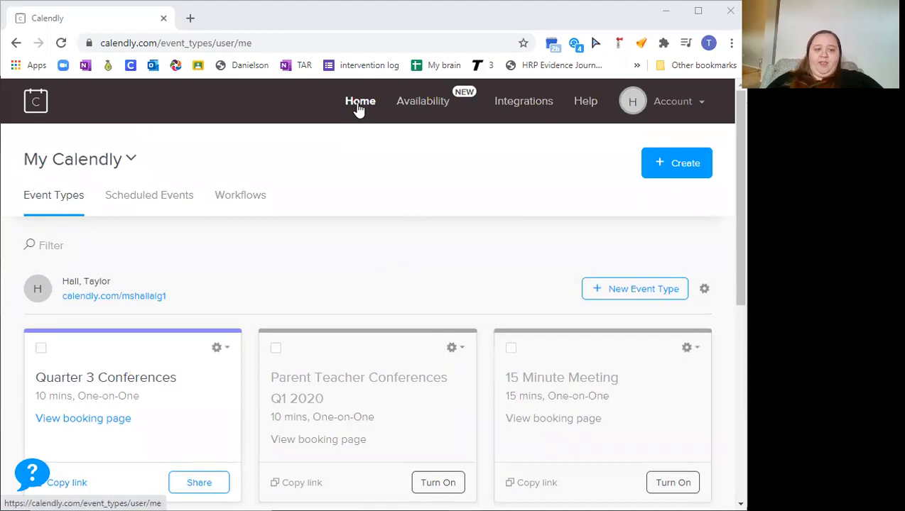
# Start creating a new One-on-One event type
pyautogui.click(684, 165)
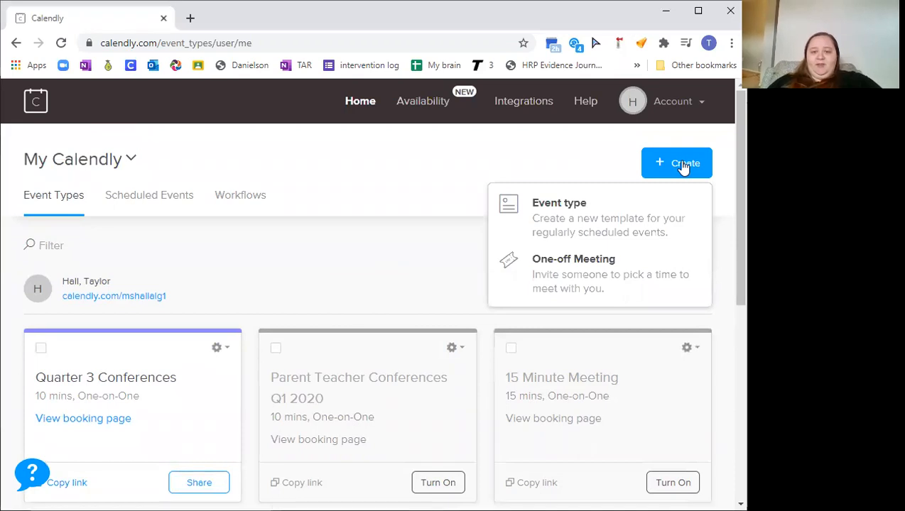
pyautogui.click(608, 220)
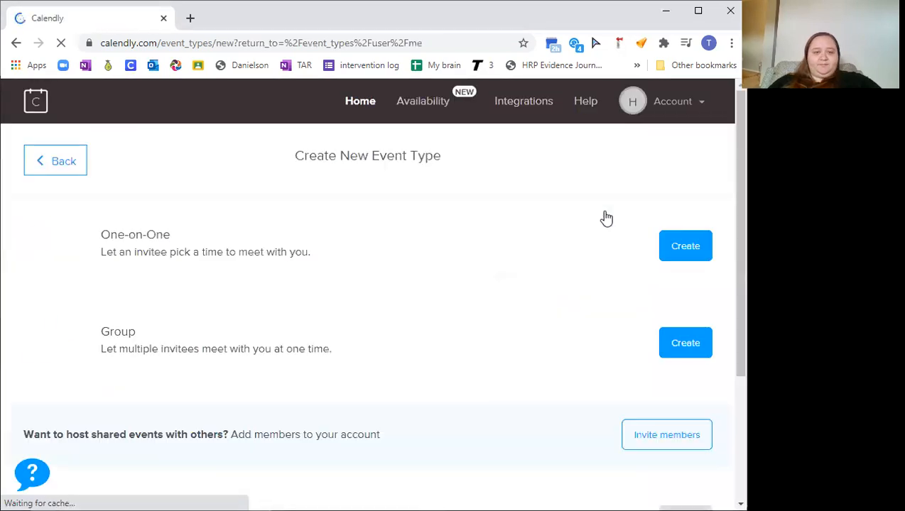
pyautogui.scroll(-1, 606, 219)
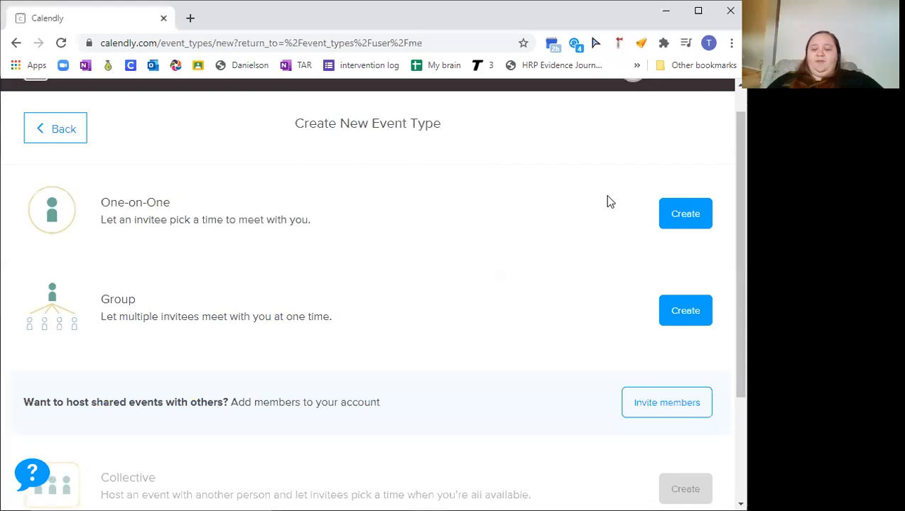
pyautogui.click(678, 220)
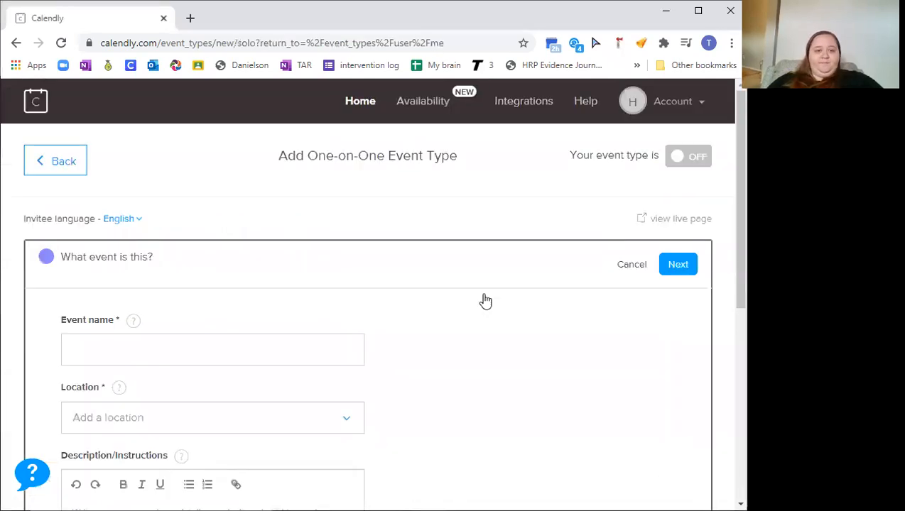
# Name the event PT conf
pyautogui.click(190, 348)
pyautogui.write('PT conf')
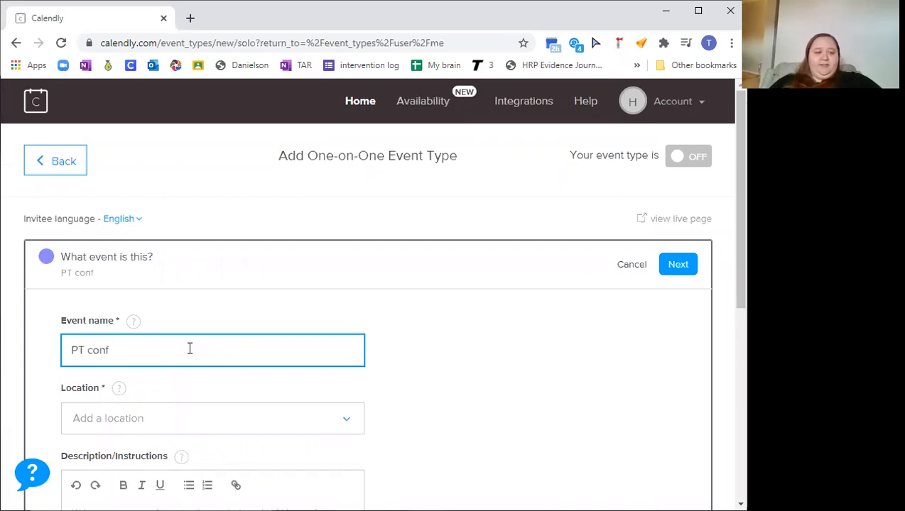
# Set the event location to Zoom and close the Zoom meetings tab that opens
pyautogui.scroll(-3, 189, 348)
pyautogui.click(310, 197)
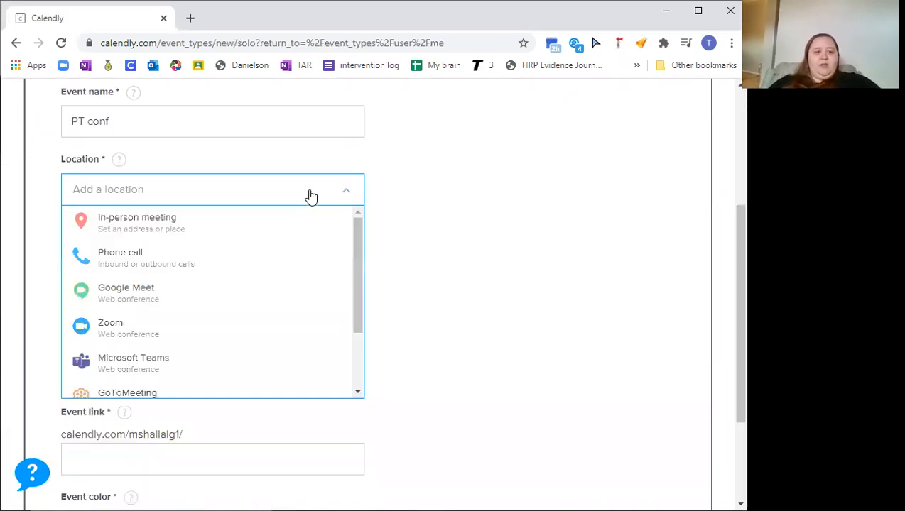
pyautogui.click(266, 326)
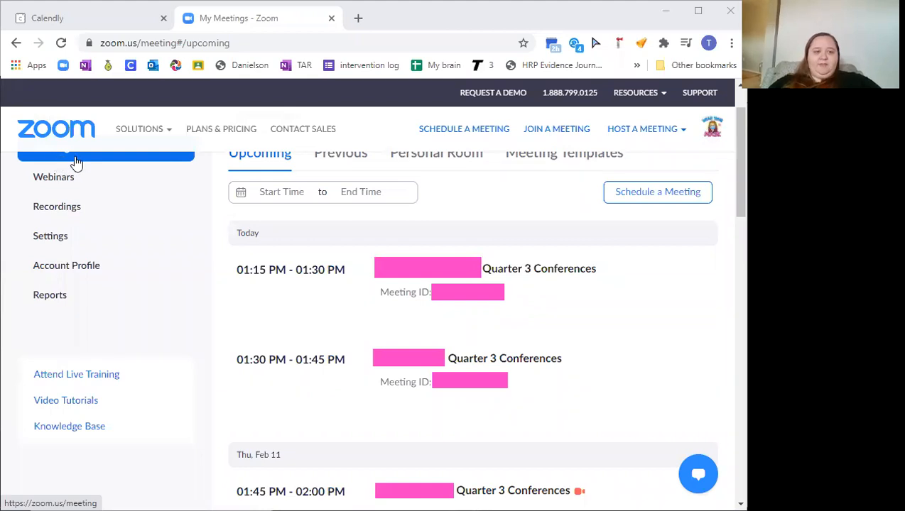
pyautogui.moveTo(395, 198)
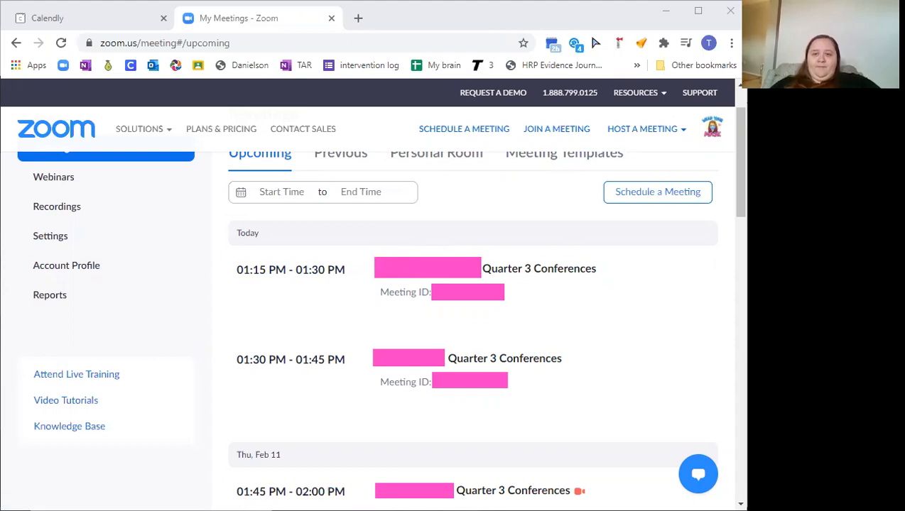
pyautogui.hotkey('ctrl', 'w')
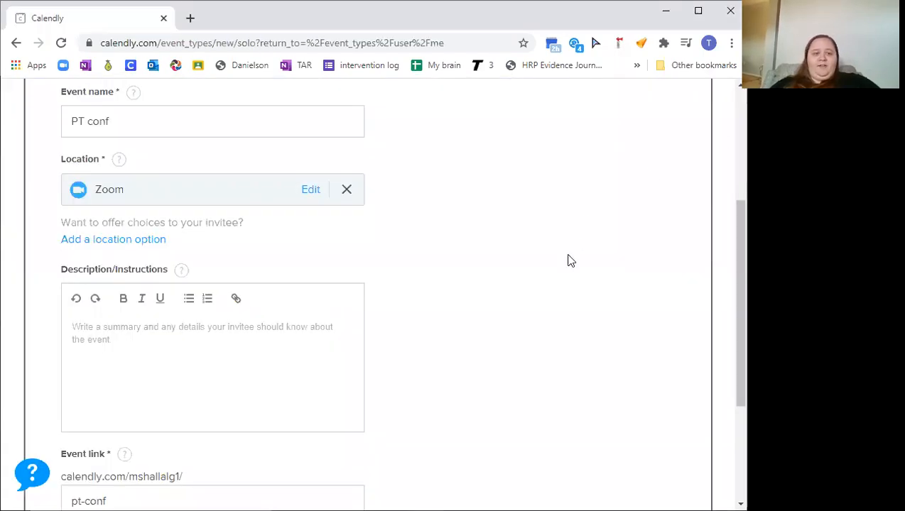
# Keep the pt-conf event link and save the event details to continue
pyautogui.scroll(-2, 568, 260)
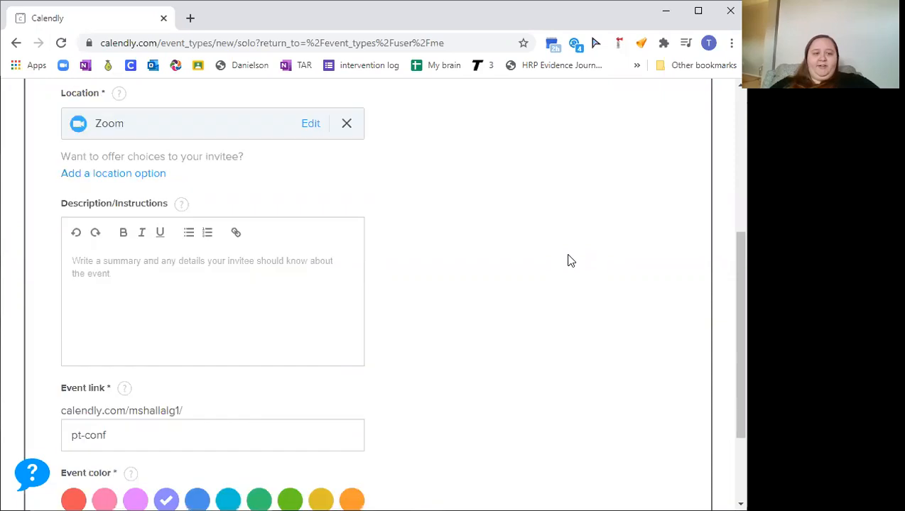
pyautogui.scroll(-1, 197, 224)
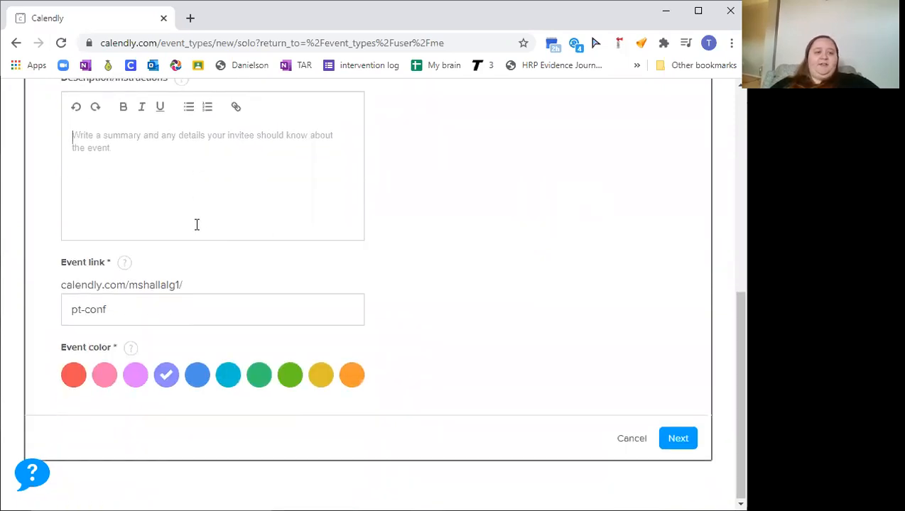
pyautogui.click(197, 224)
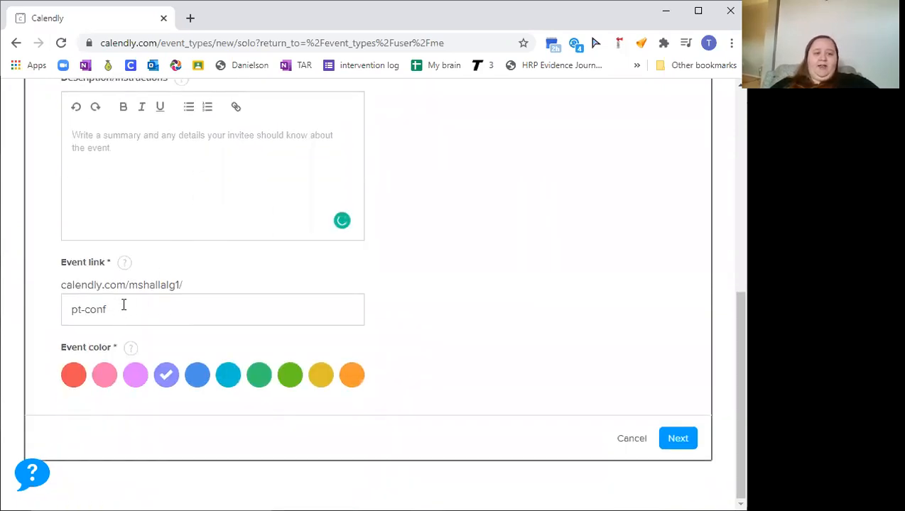
pyautogui.tripleClick(69, 309)
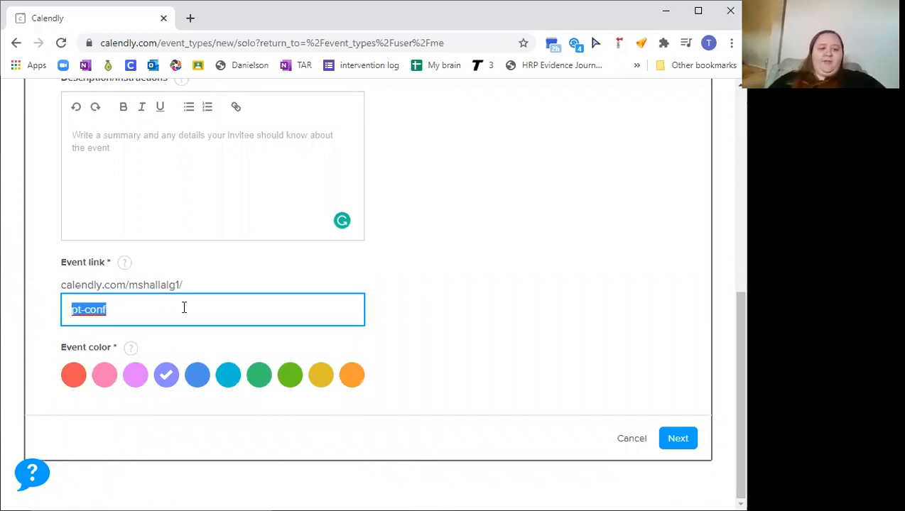
pyautogui.click(679, 440)
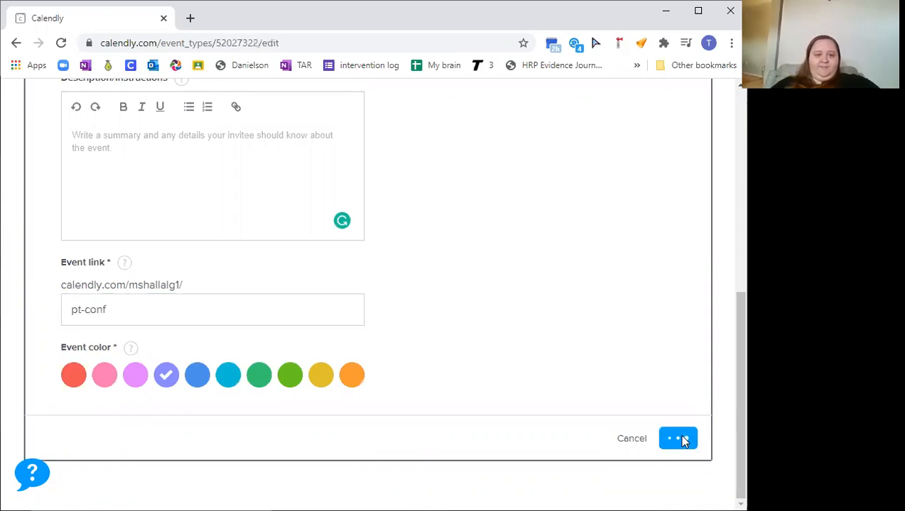
# Limit booking to a date range covering only February 11, 2021
pyautogui.scroll(2, 360, 219)
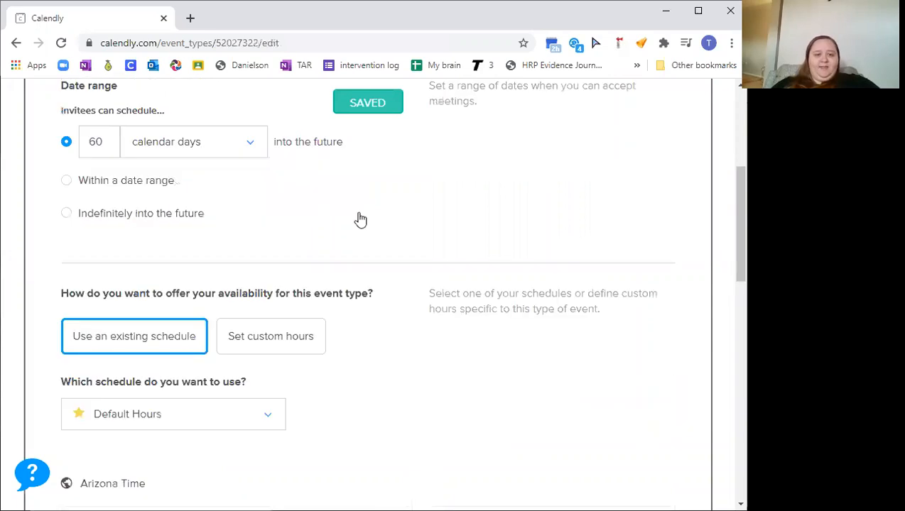
pyautogui.scroll(3, 360, 219)
pyautogui.scroll(-2, 361, 219)
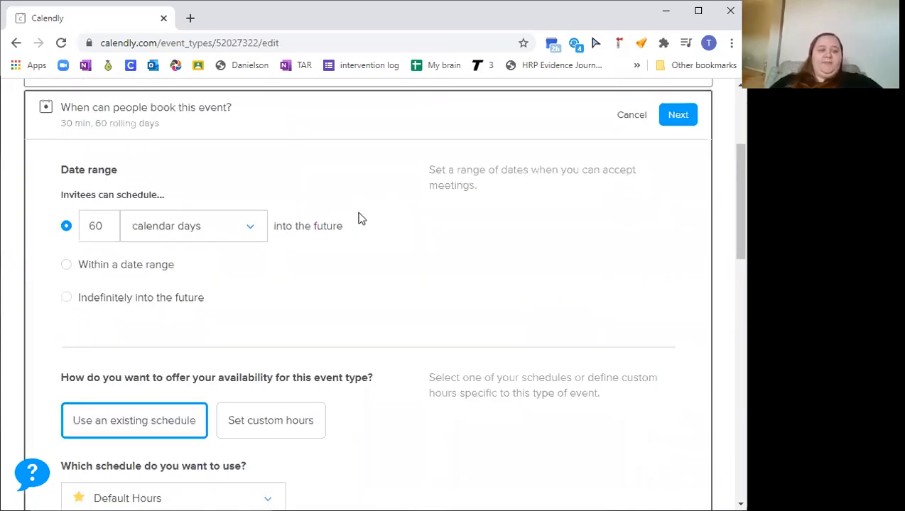
pyautogui.click(99, 272)
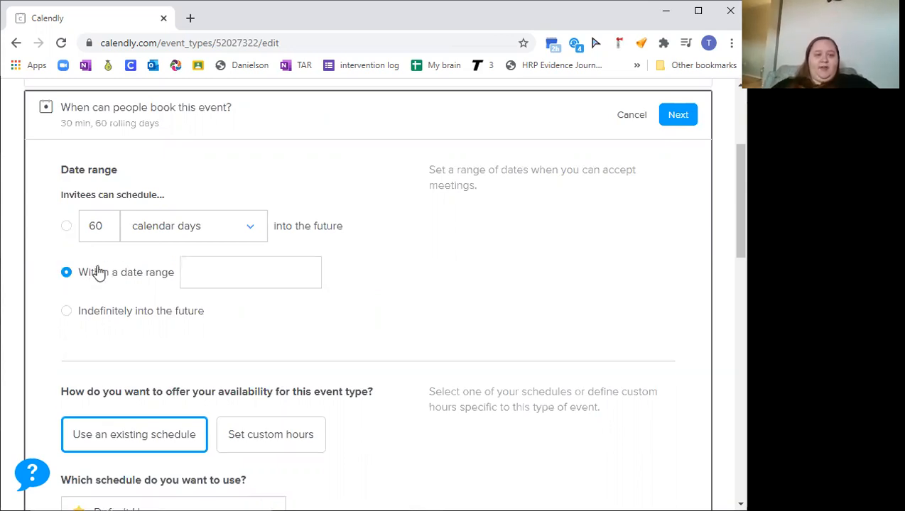
pyautogui.click(225, 265)
pyautogui.scroll(-1, 224, 265)
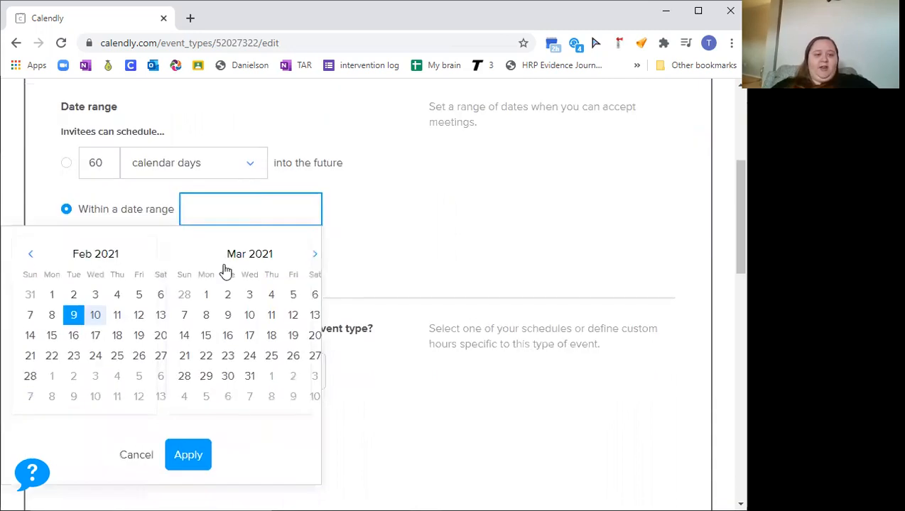
pyautogui.click(120, 317)
pyautogui.click(121, 320)
pyautogui.click(196, 452)
pyautogui.scroll(-3, 309, 240)
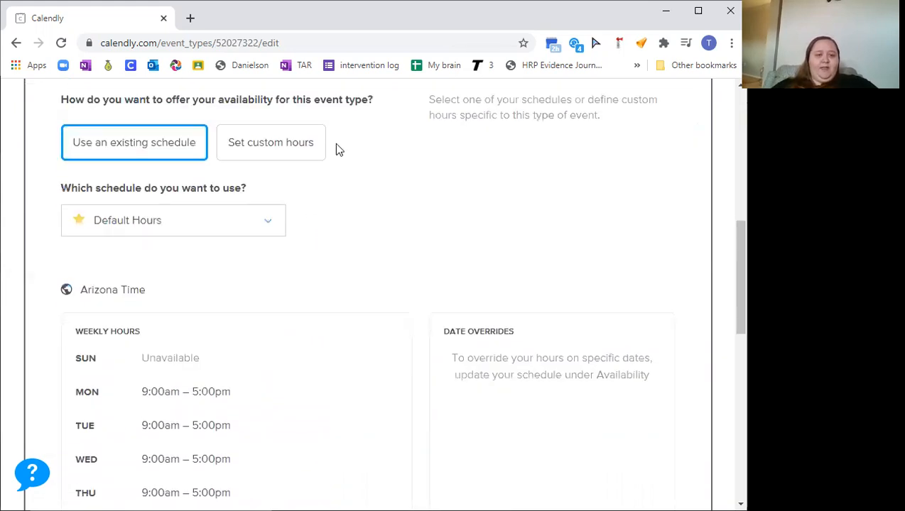
# Switch to custom hours and leave only Thursday available
pyautogui.click(265, 146)
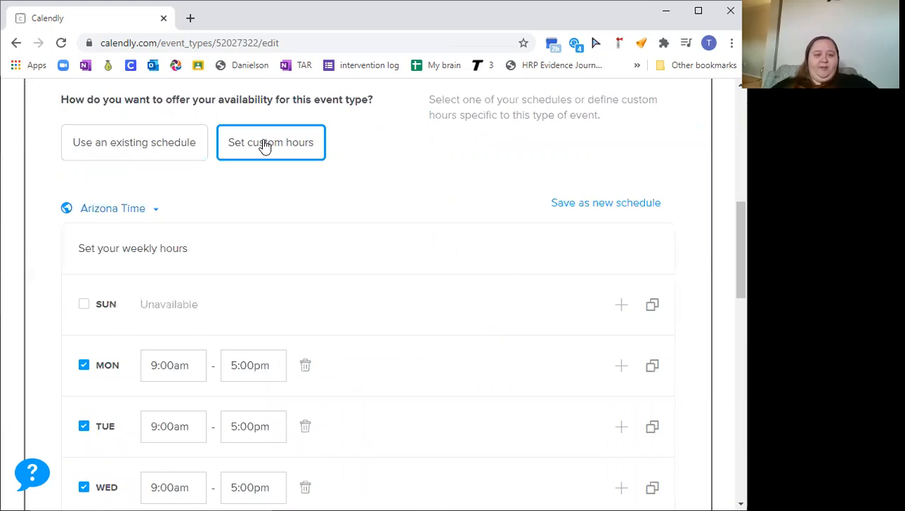
pyautogui.scroll(-2, 277, 229)
pyautogui.click(84, 246)
pyautogui.click(84, 307)
pyautogui.scroll(-2, 83, 307)
pyautogui.click(84, 206)
pyautogui.click(84, 326)
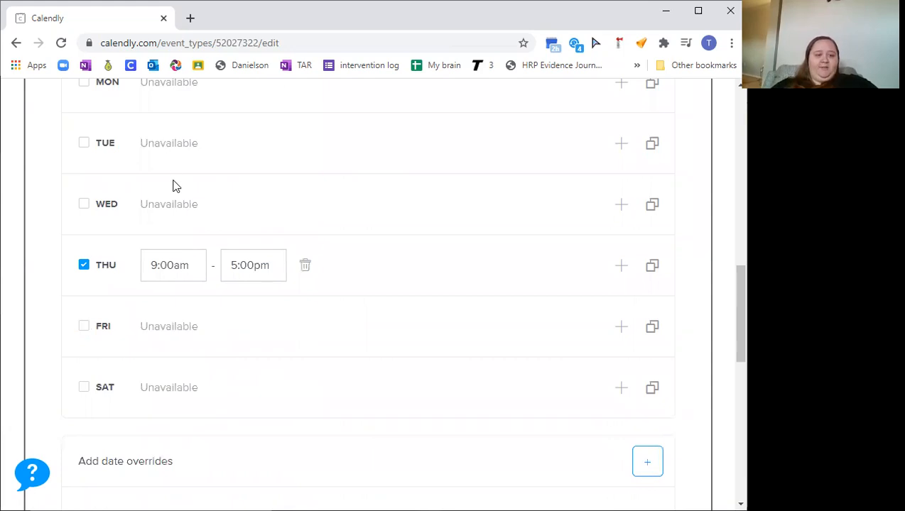
# Set Thursday's hours to 6 pm – 8 pm
pyautogui.scroll(2, 165, 368)
pyautogui.moveTo(191, 370); pyautogui.dragTo(134, 371)
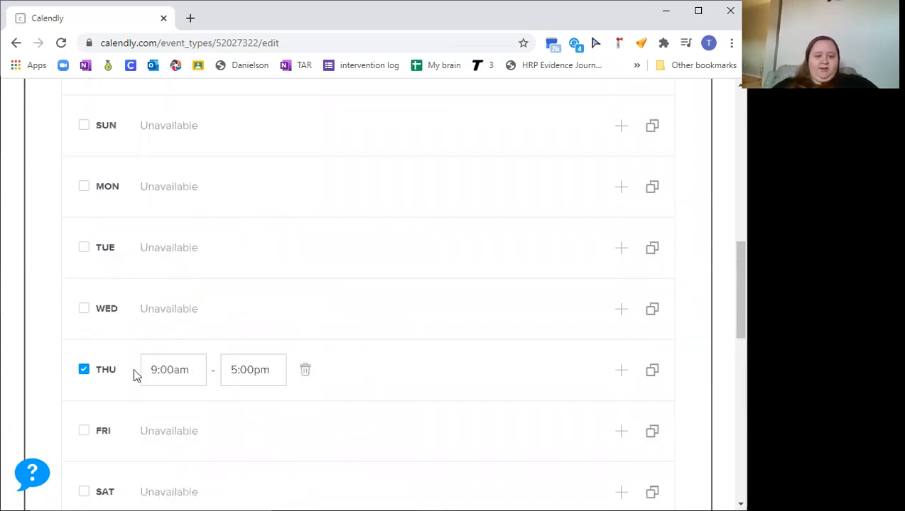
pyautogui.write('6 pm')
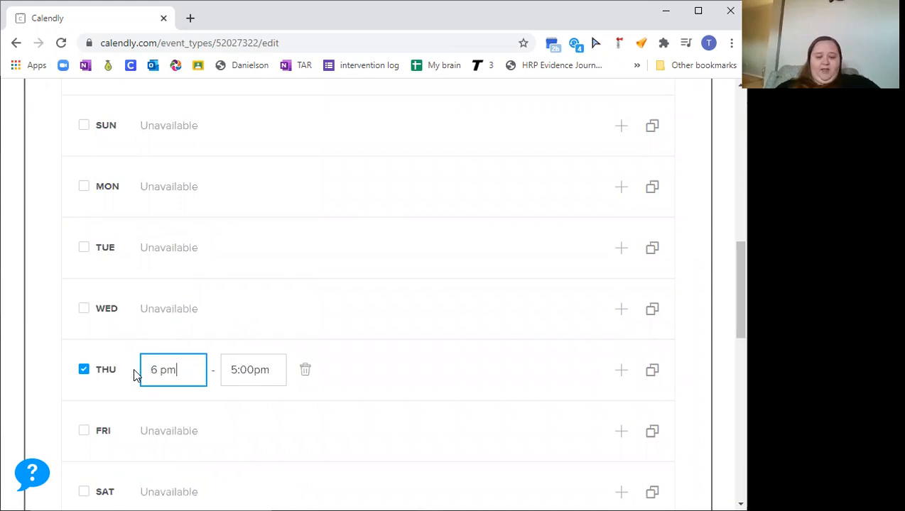
pyautogui.press('Tab')
pyautogui.write('8 pm')
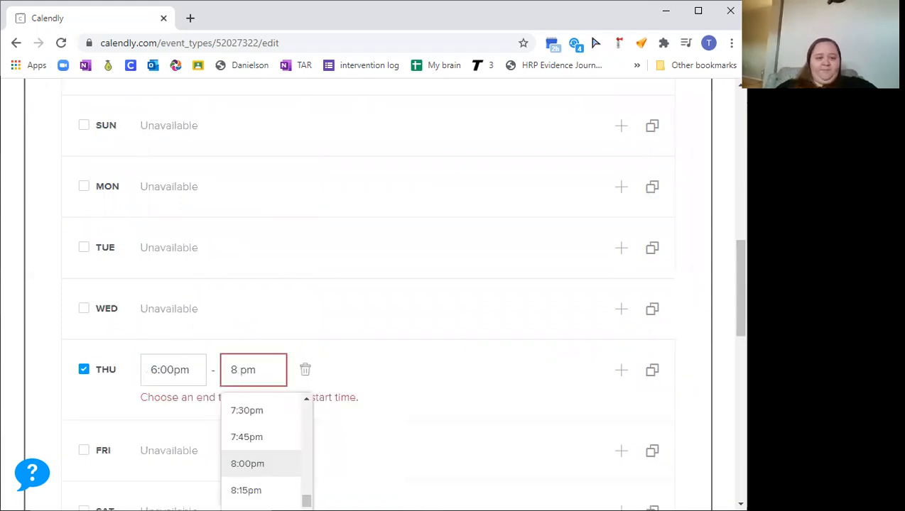
pyautogui.press('Return')
# Review the event summary and the weekly hours settings
pyautogui.scroll(-10, 256, 287)
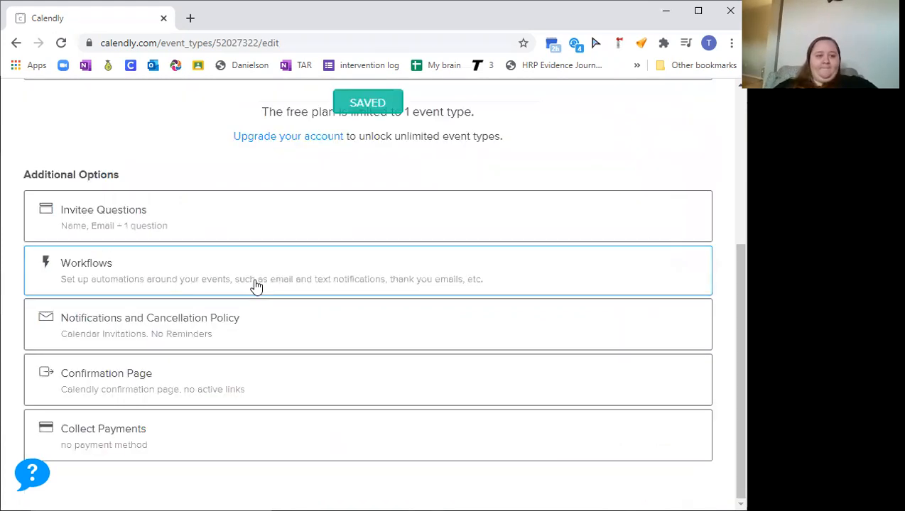
pyautogui.scroll(1, 254, 285)
pyautogui.scroll(2, 210, 238)
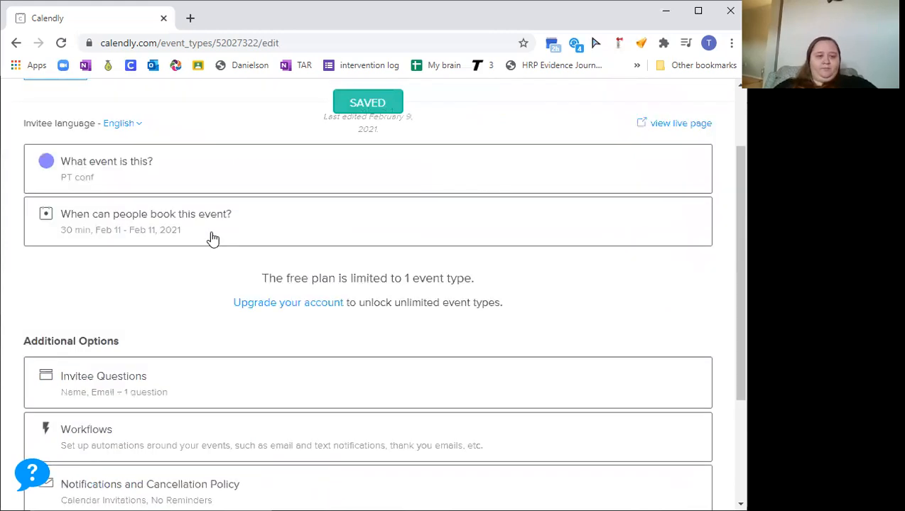
pyautogui.scroll(-5, 357, 367)
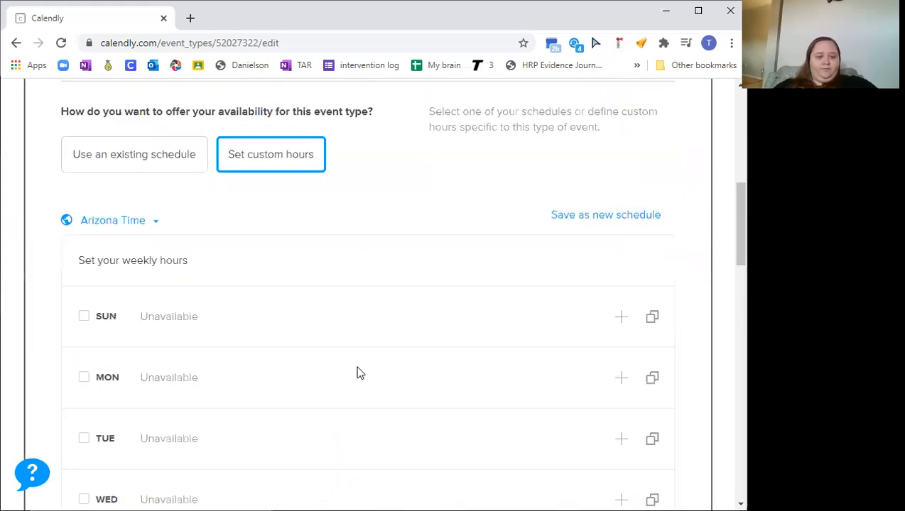
pyautogui.scroll(-4, 358, 369)
pyautogui.scroll(-2, 357, 369)
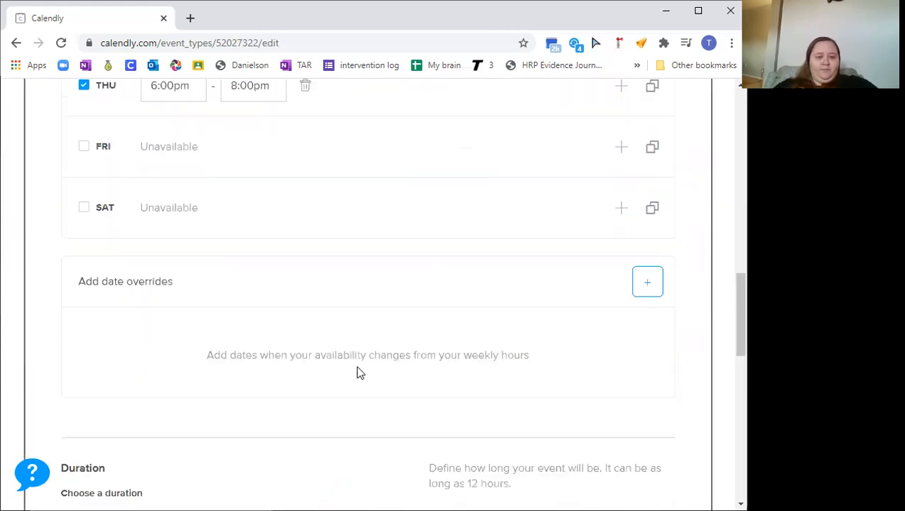
pyautogui.scroll(-1, 360, 373)
pyautogui.scroll(-1, 359, 373)
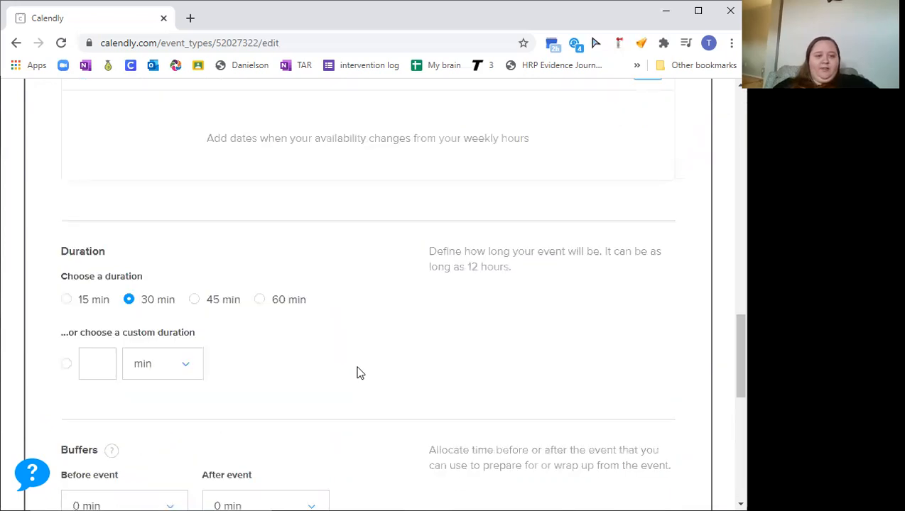
# Choose a custom duration of 10 min
pyautogui.scroll(-1, 359, 373)
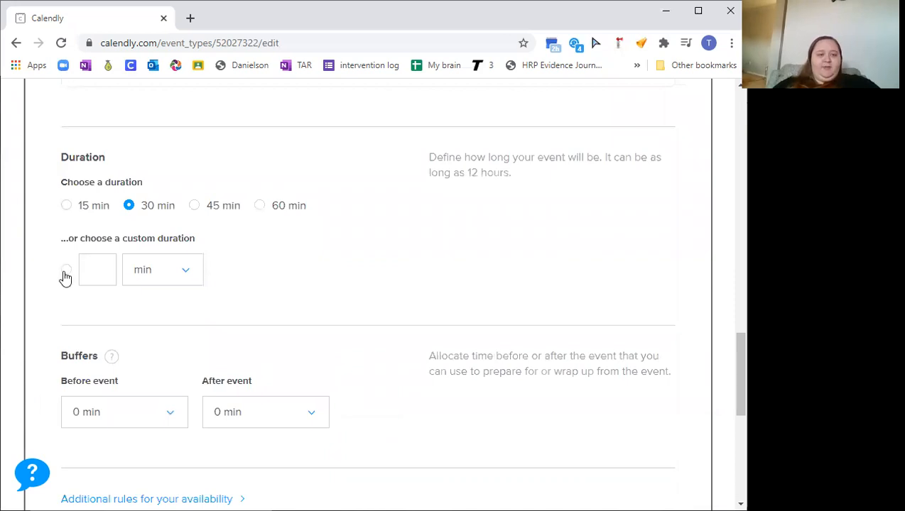
pyautogui.click(110, 271)
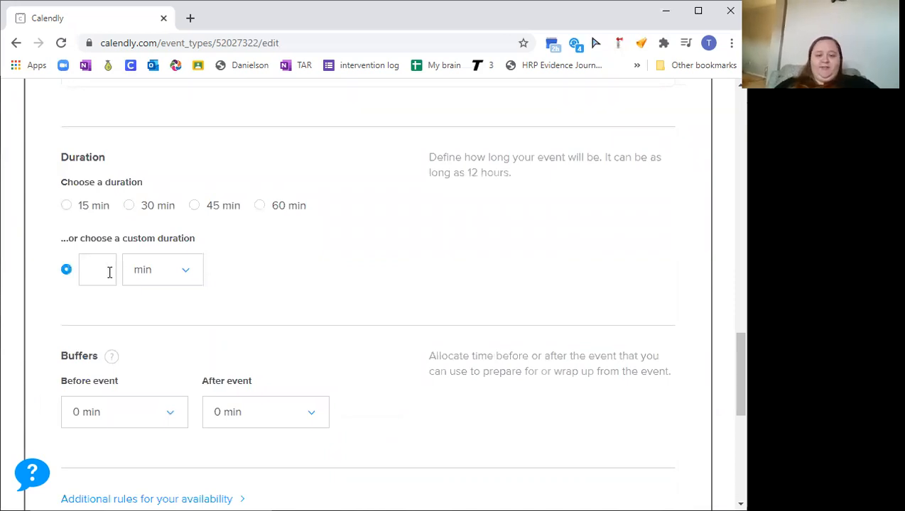
pyautogui.write('10')
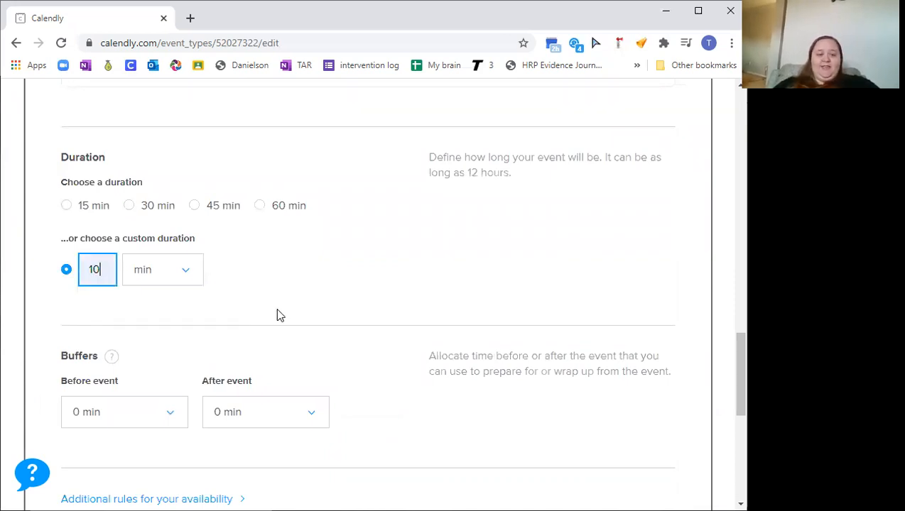
# Add a 5 min buffer after the event
pyautogui.scroll(-1, 287, 356)
pyautogui.click(268, 350)
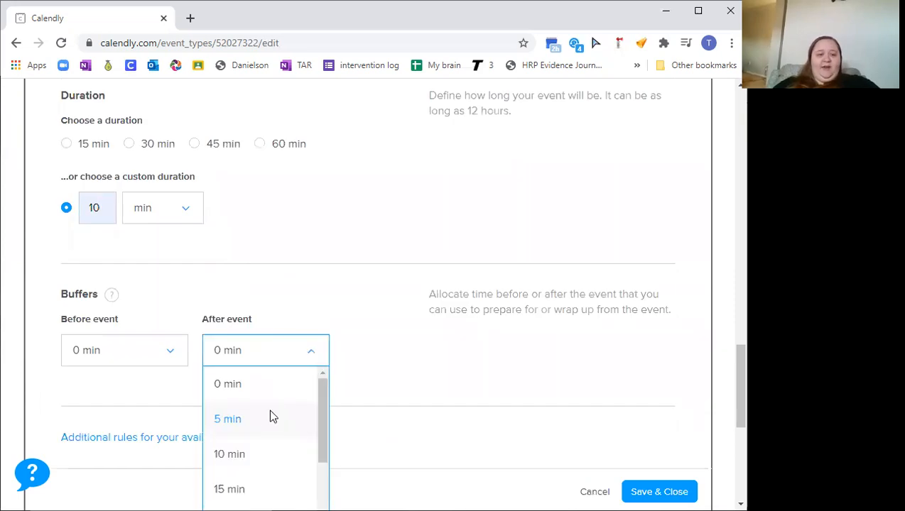
pyautogui.press('Return')
pyautogui.scroll(1, 338, 234)
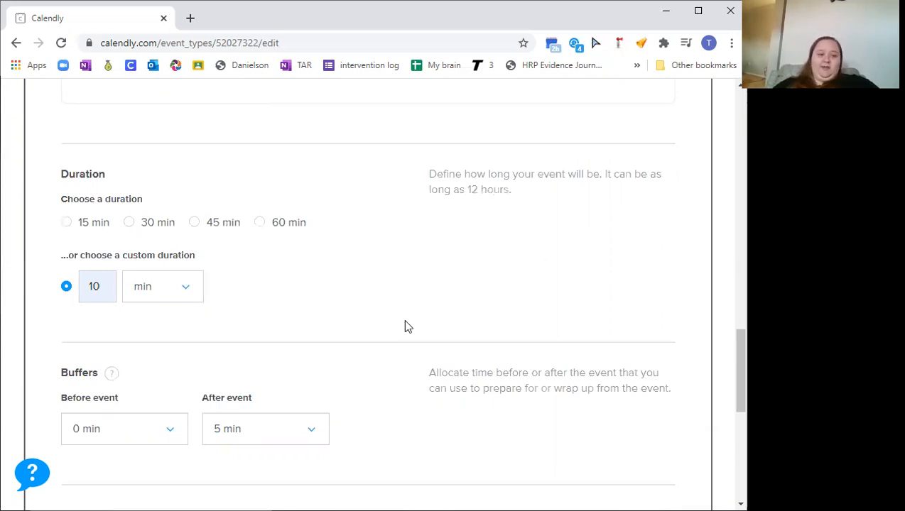
pyautogui.scroll(-1, 405, 321)
pyautogui.scroll(-2, 380, 368)
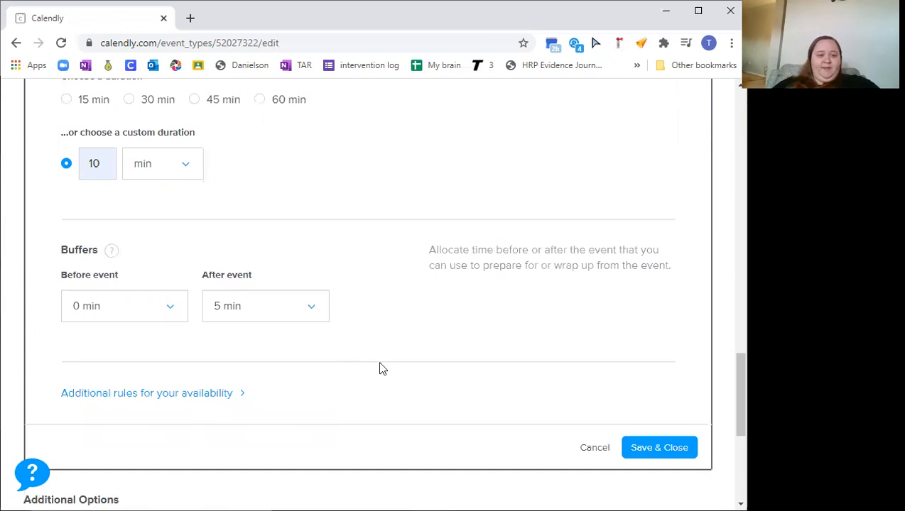
# Expand the additional availability rules and set start time increments to 15 min
pyautogui.scroll(-1, 380, 368)
pyautogui.scroll(-1, 165, 308)
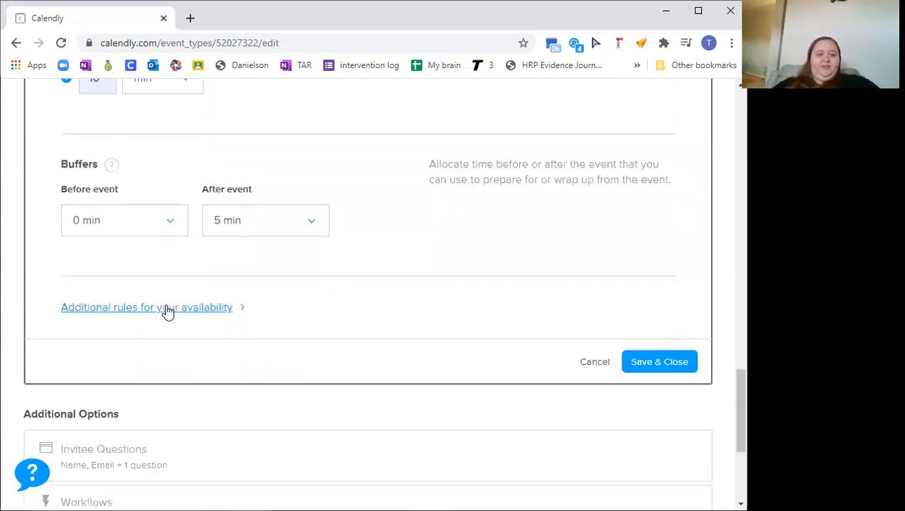
pyautogui.click(214, 313)
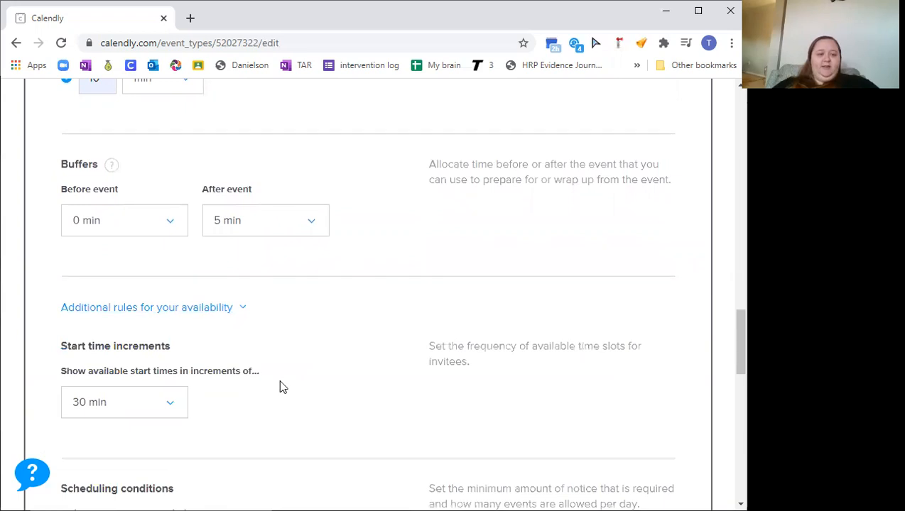
pyautogui.scroll(3, 279, 387)
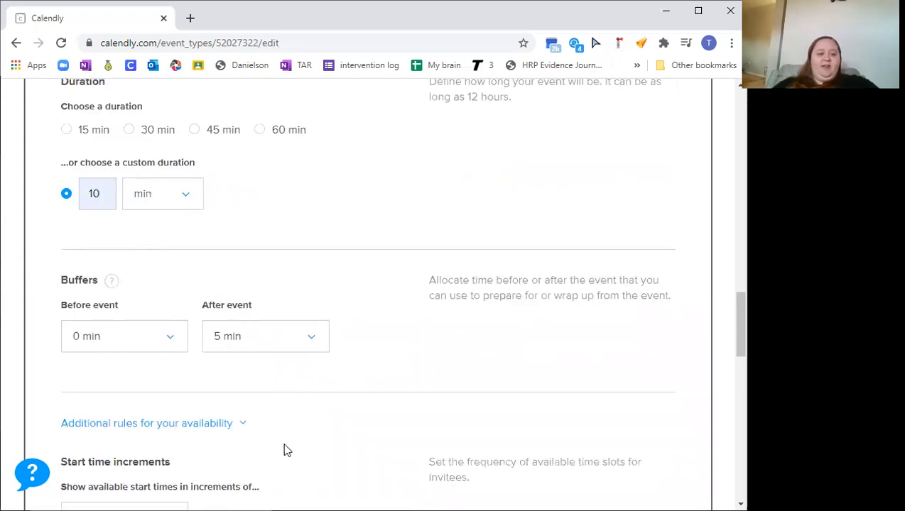
pyautogui.scroll(-3, 279, 433)
pyautogui.click(145, 291)
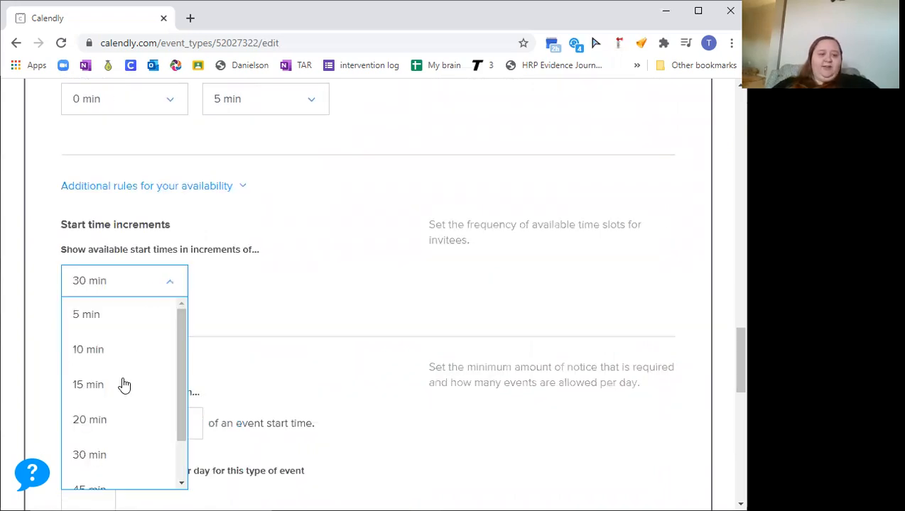
pyautogui.click(125, 385)
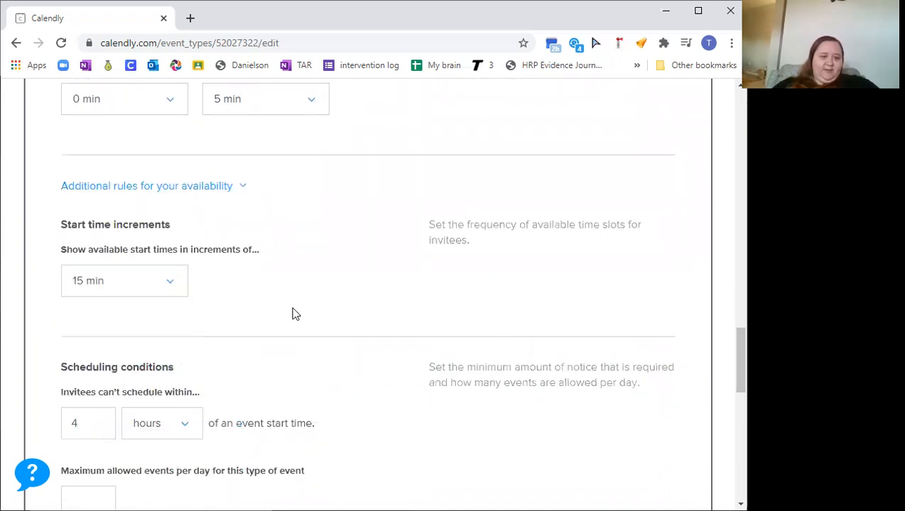
pyautogui.scroll(2, 264, 254)
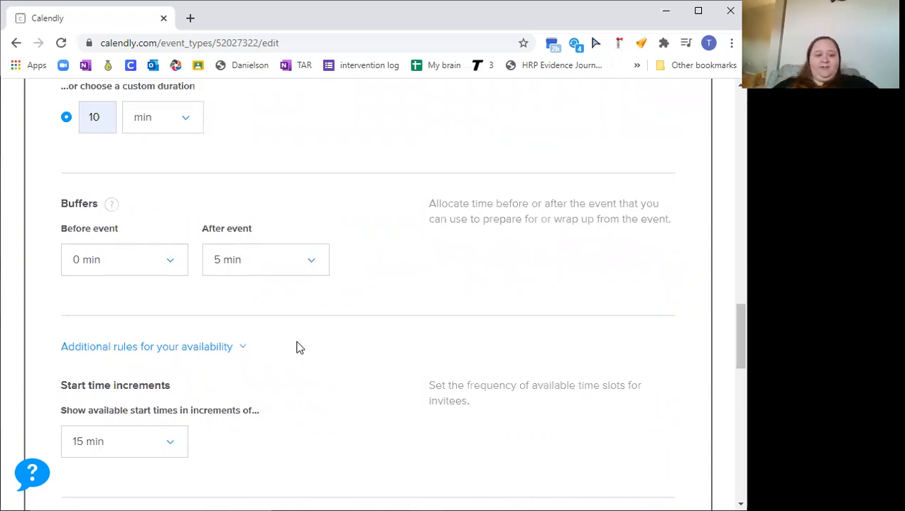
pyautogui.scroll(-3, 153, 289)
pyautogui.click(124, 275)
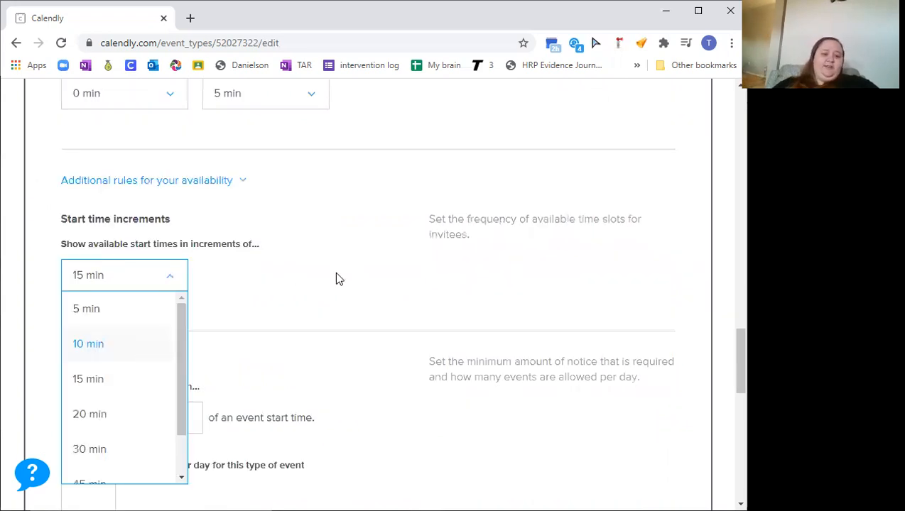
pyautogui.click(337, 274)
# Set the minimum scheduling notice so invitees can't schedule within 2 hours of an event start time
pyautogui.scroll(-3, 337, 274)
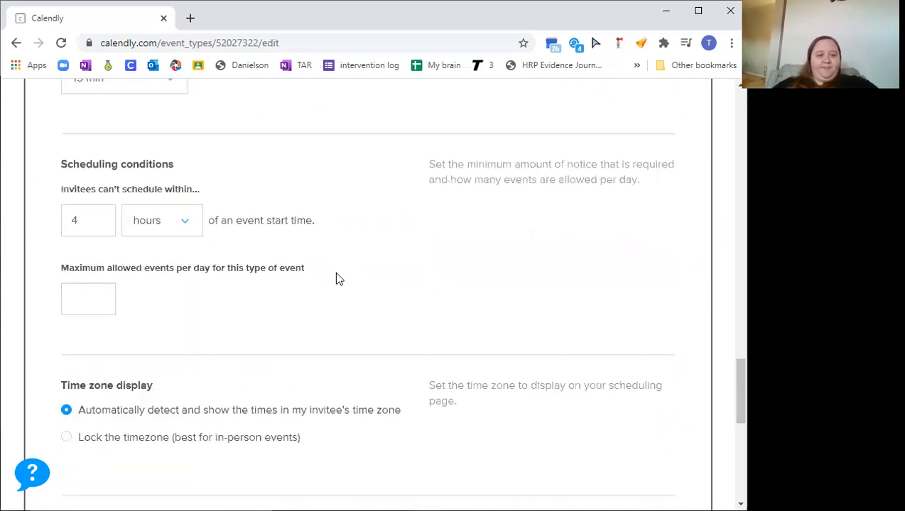
pyautogui.click(103, 228)
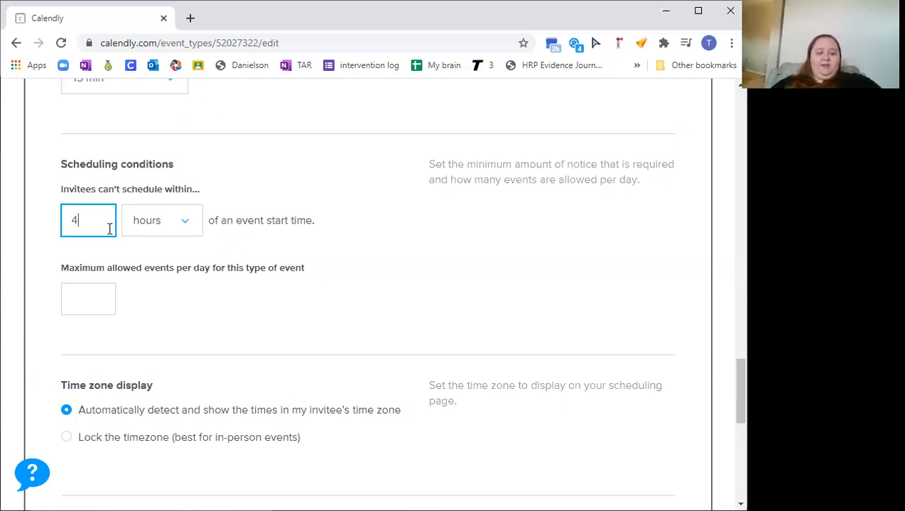
pyautogui.press('BackSpace')
pyautogui.write('2')
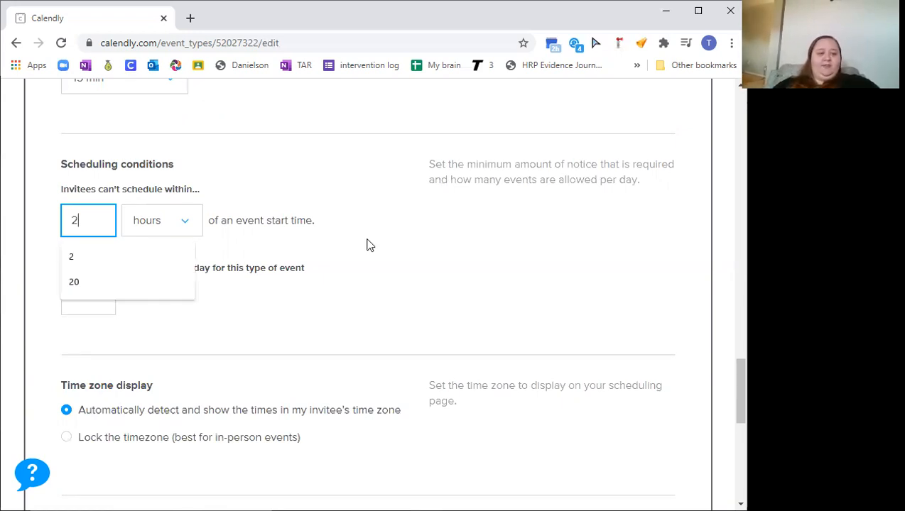
pyautogui.click(368, 246)
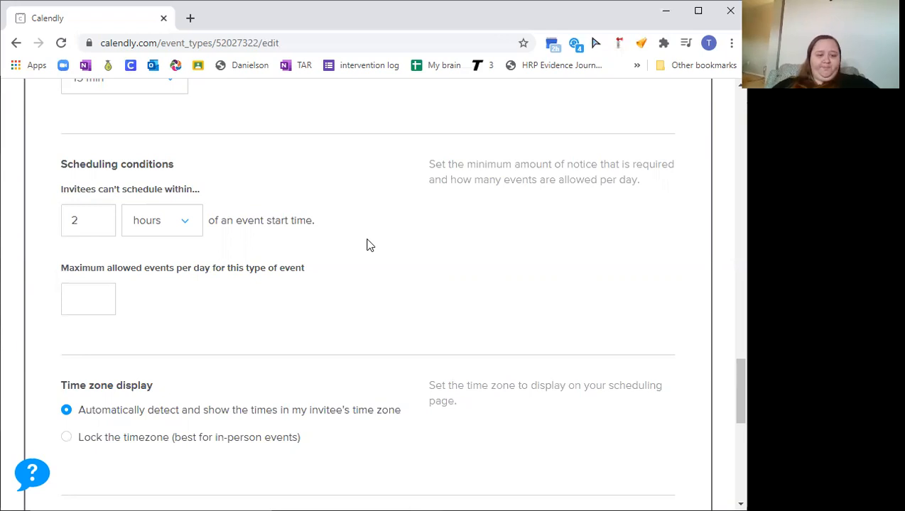
# Lock the time zone display and save the availability settings
pyautogui.scroll(-3, 369, 245)
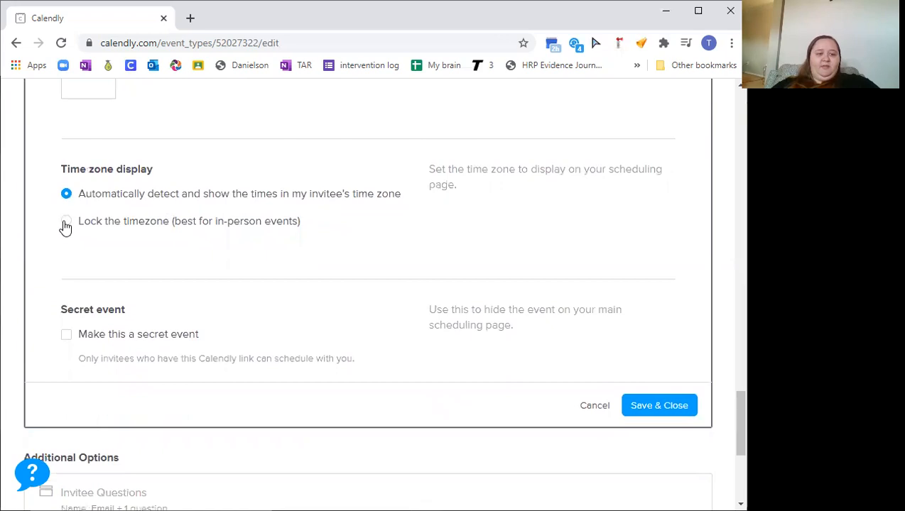
pyautogui.click(66, 224)
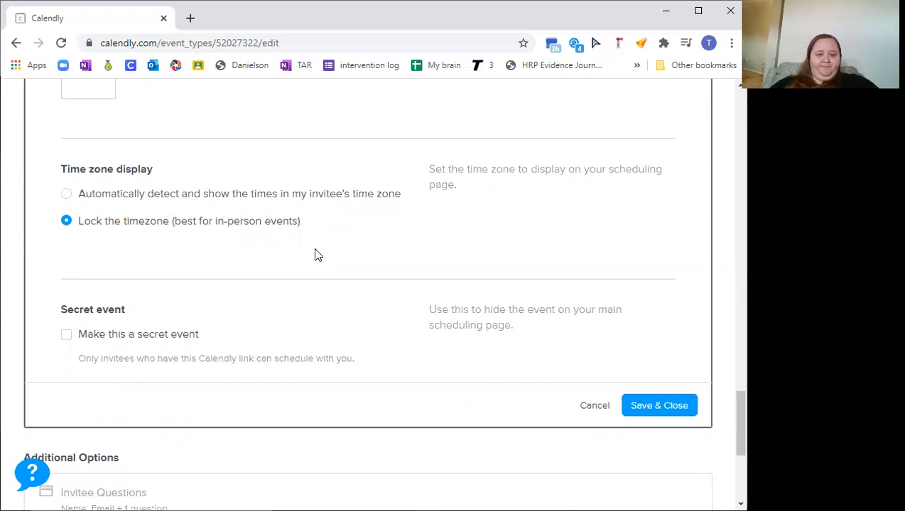
pyautogui.click(647, 407)
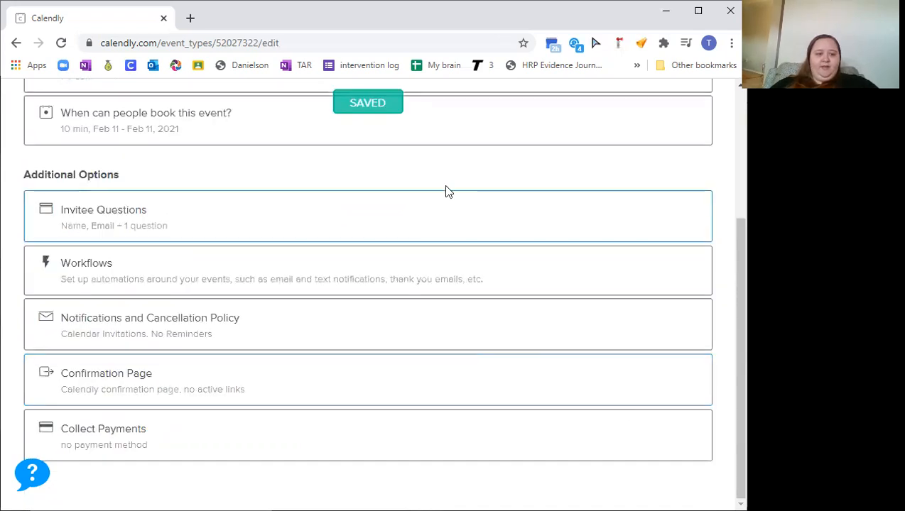
# In invitee questions, switch the name input to First Name, Last Name and enable autofill from prior bookings
pyautogui.click(455, 221)
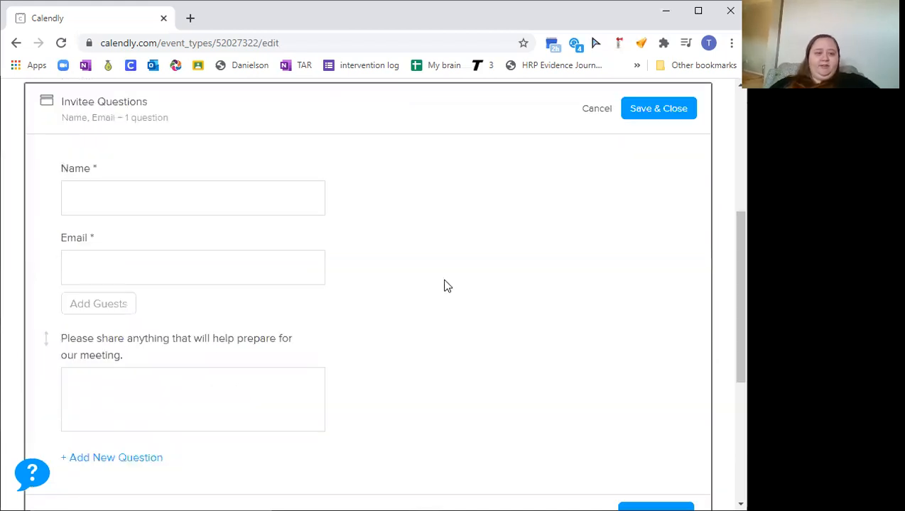
pyautogui.click(321, 169)
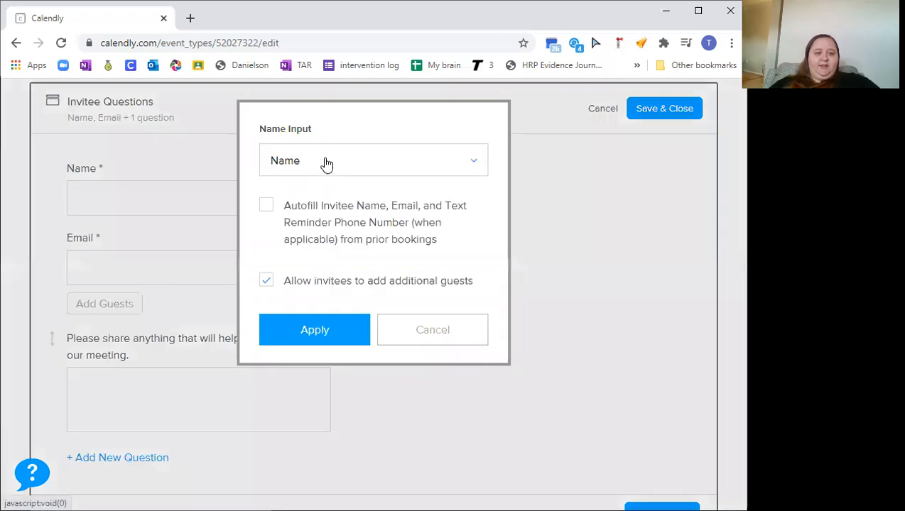
pyautogui.click(325, 163)
pyautogui.click(384, 231)
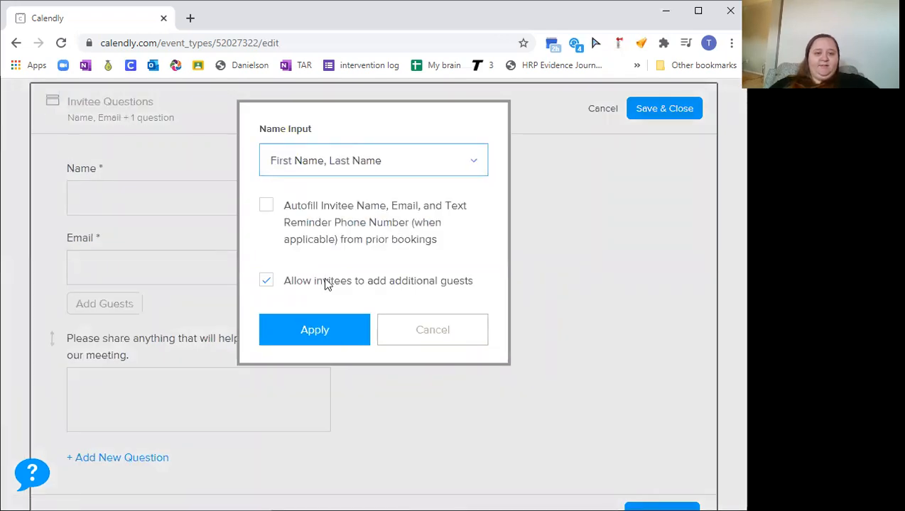
pyautogui.click(267, 205)
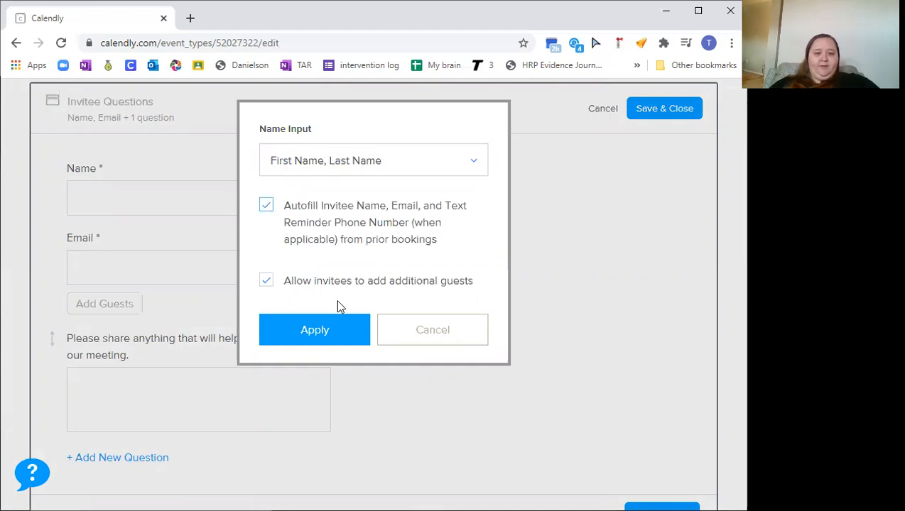
pyautogui.click(335, 331)
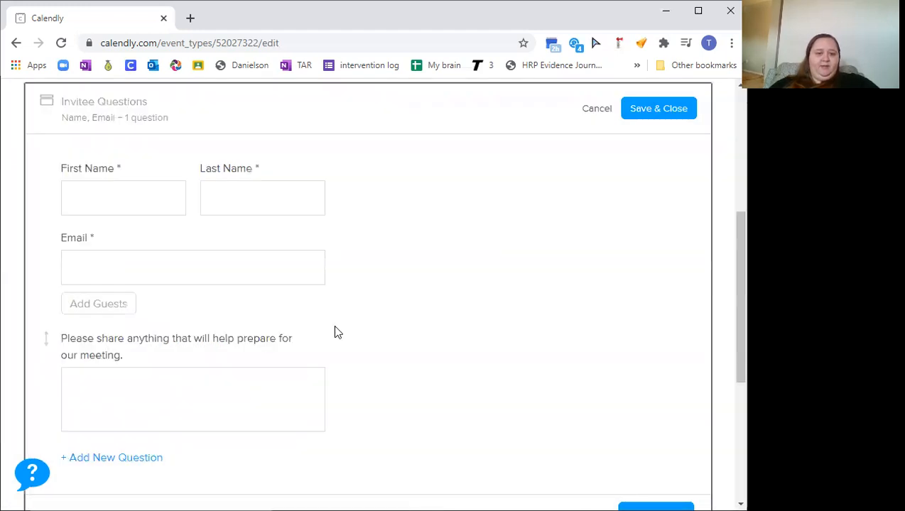
# Rewrite the existing preparation question as "What concerns do you have?"
pyautogui.scroll(-2, 337, 333)
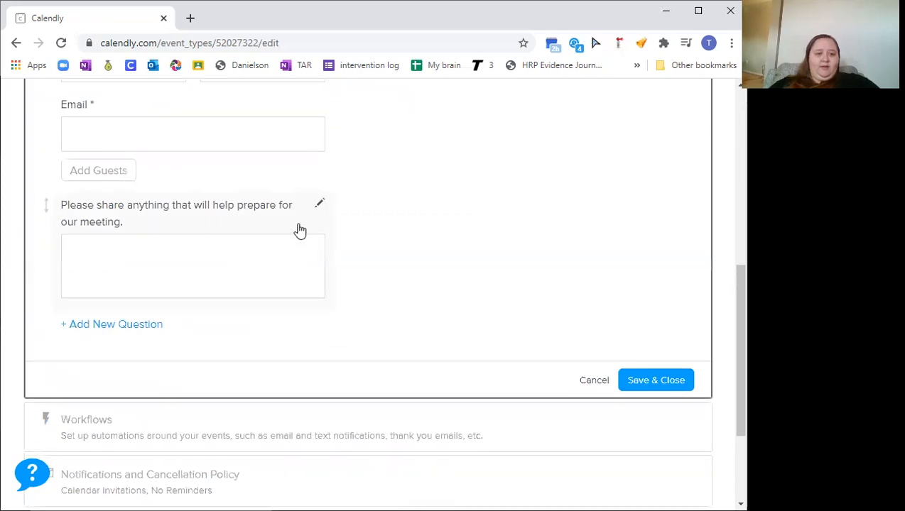
pyautogui.click(322, 204)
pyautogui.moveTo(390, 217); pyautogui.dragTo(267, 194)
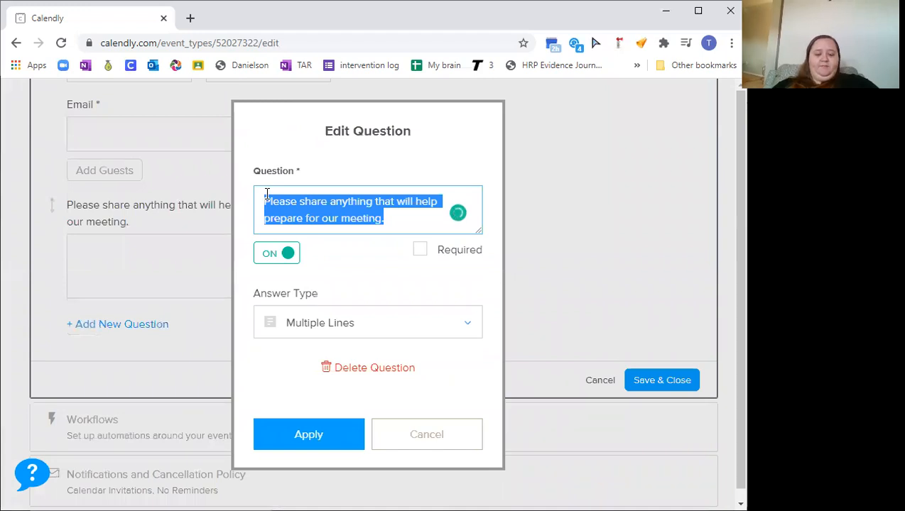
pyautogui.write('What would ')
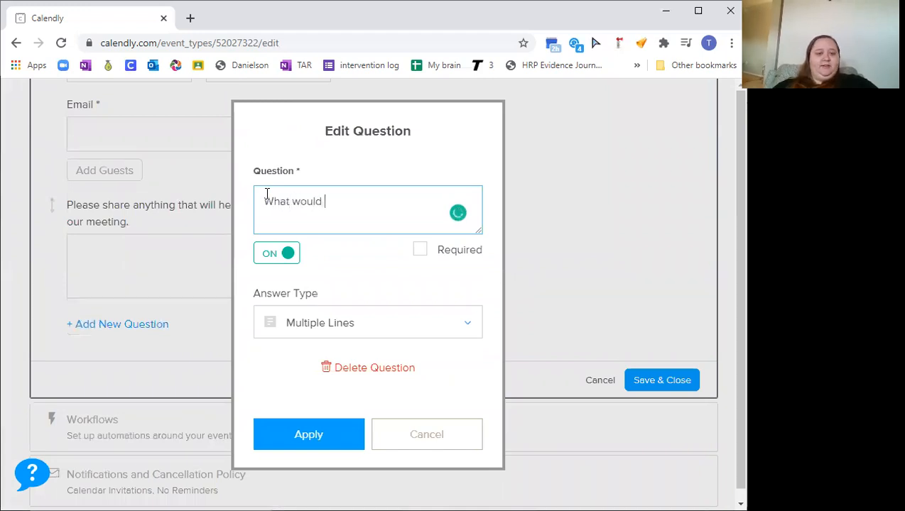
pyautogui.write('like ')
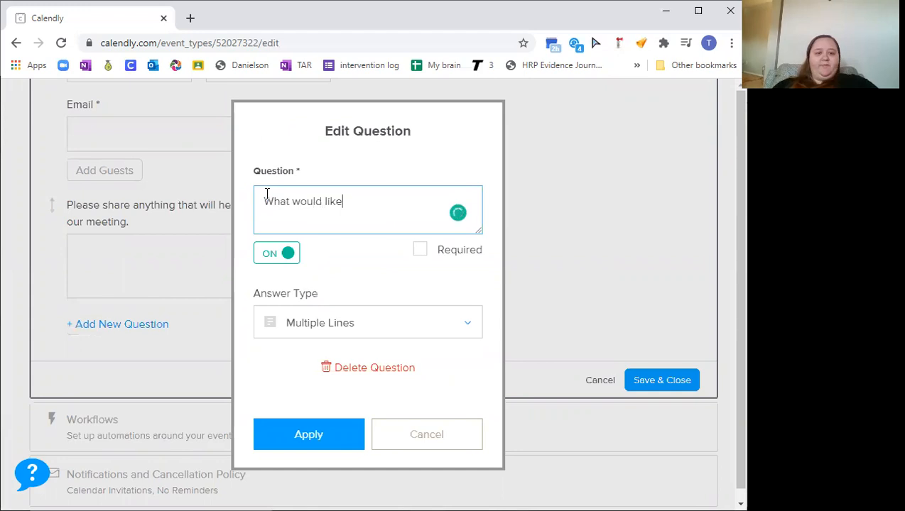
pyautogui.write('to discuss')
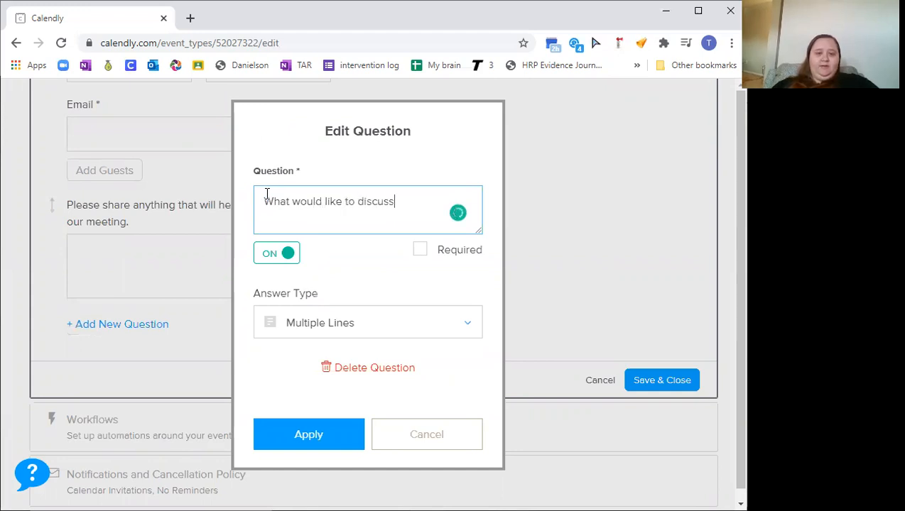
pyautogui.tripleClick(265, 208)
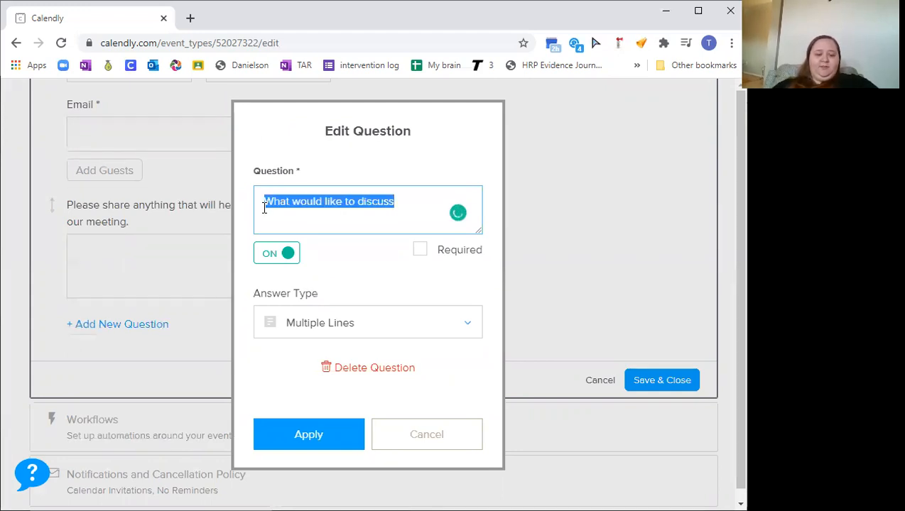
pyautogui.write('What conce')
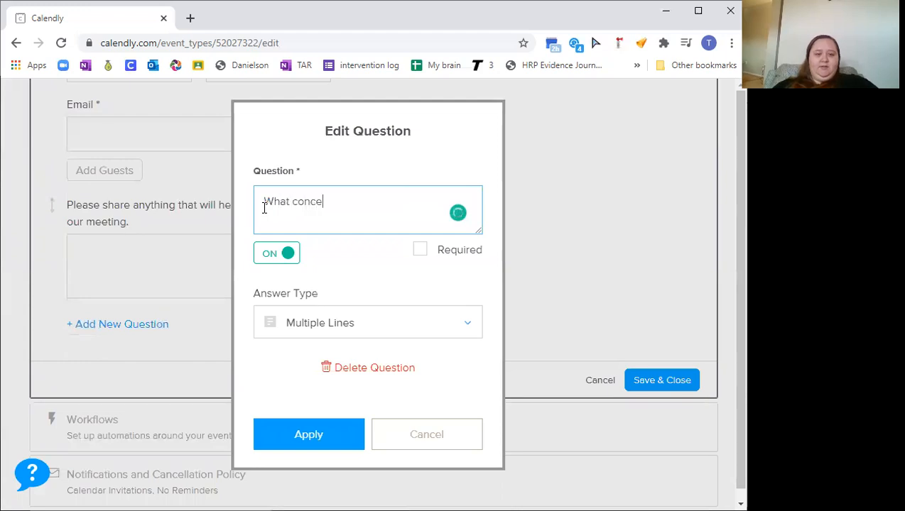
pyautogui.write('rns do you have>')
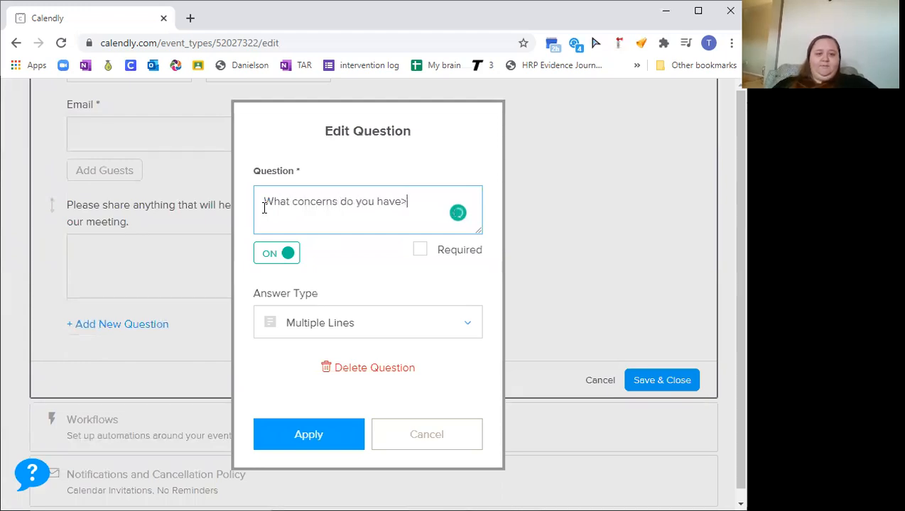
pyautogui.press('BackSpace')
pyautogui.write('?')
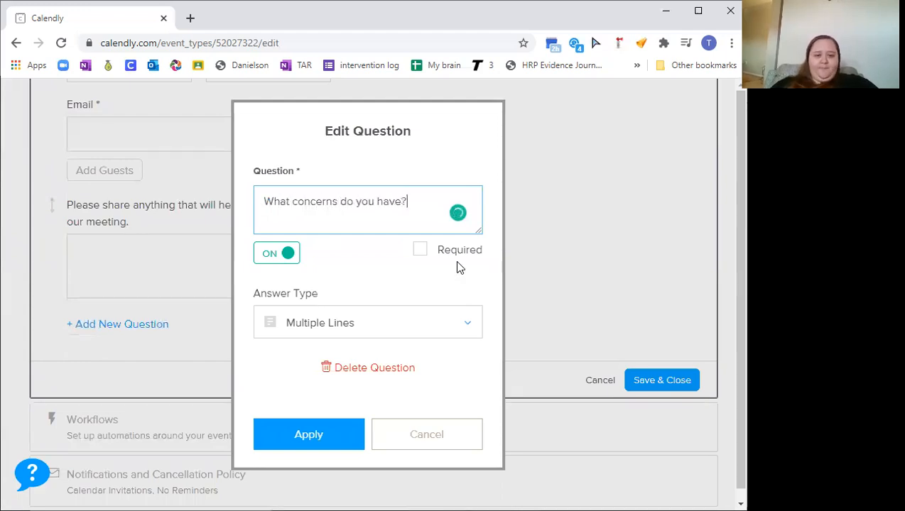
# Mark the question as required, keep the Multiple Lines answer type, and apply the edit
pyautogui.click(422, 254)
pyautogui.click(390, 329)
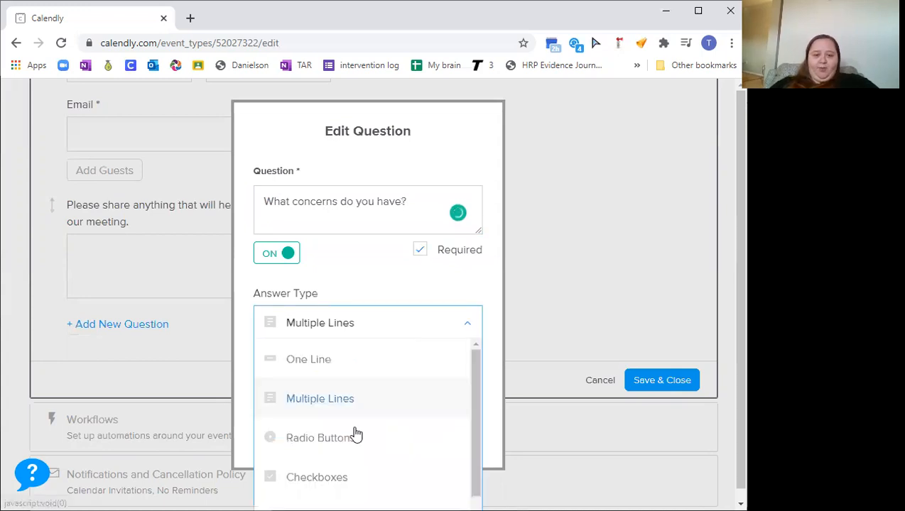
pyautogui.scroll(-1, 383, 369)
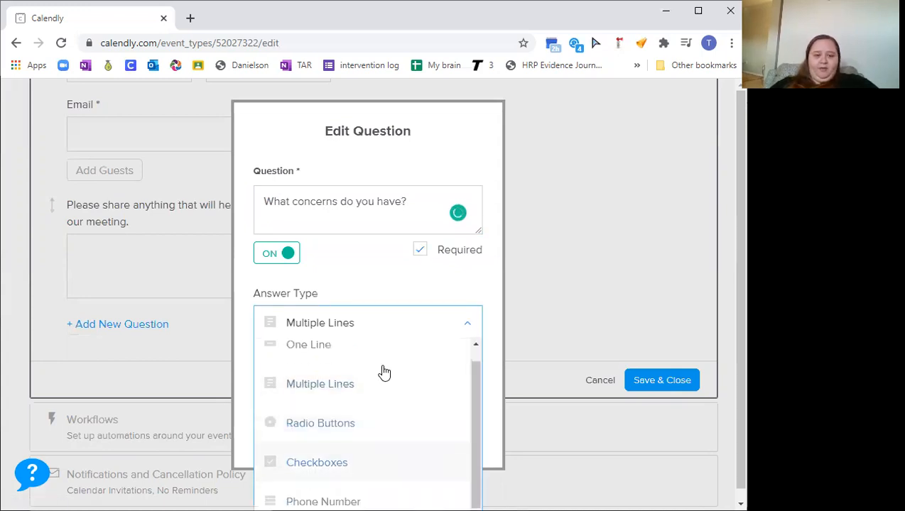
pyautogui.scroll(1, 377, 392)
pyautogui.click(363, 402)
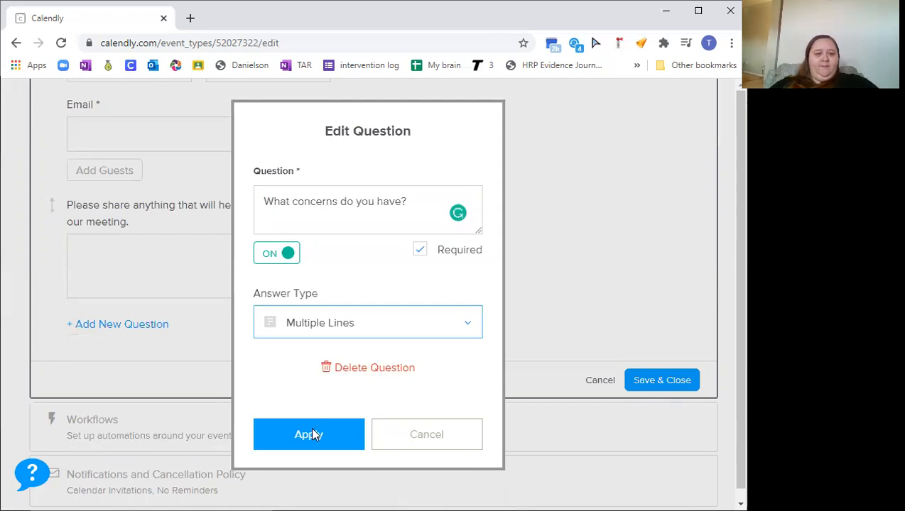
pyautogui.click(311, 430)
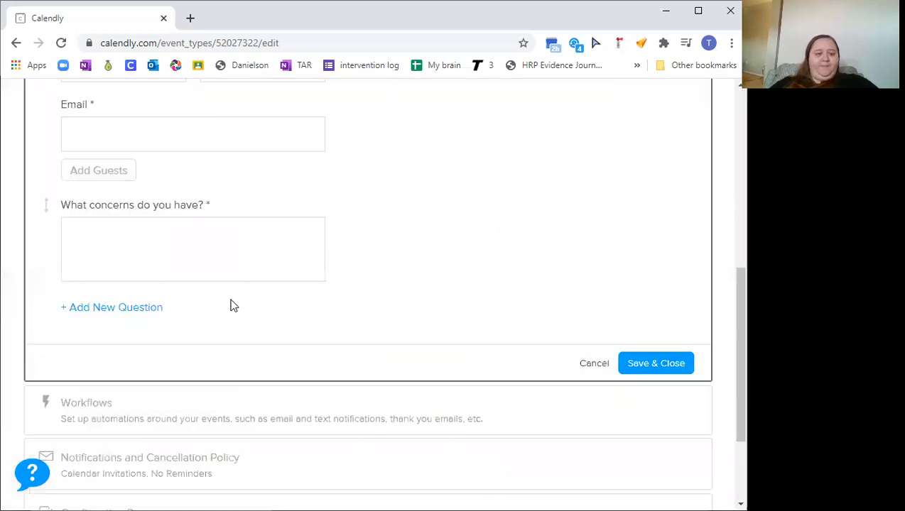
# Add a new required one-line question "Student's name"
pyautogui.click(131, 311)
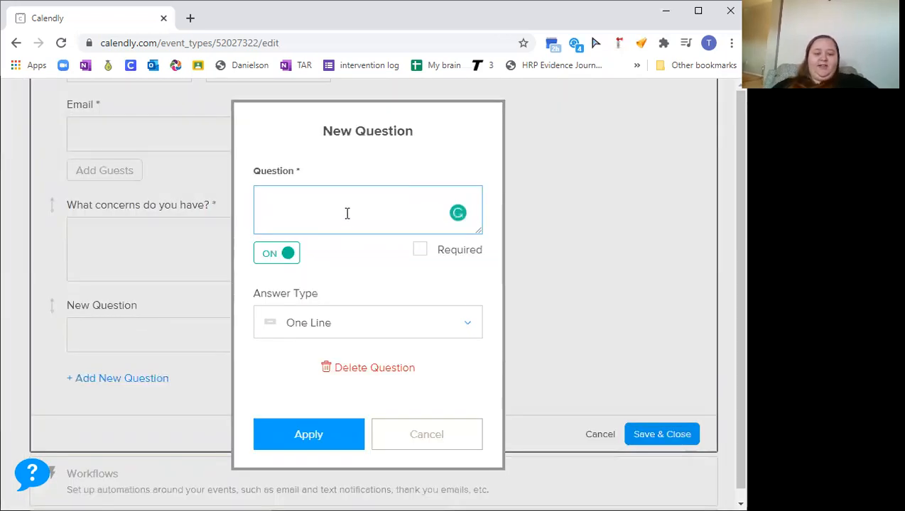
pyautogui.write("Student's name")
pyautogui.click(421, 252)
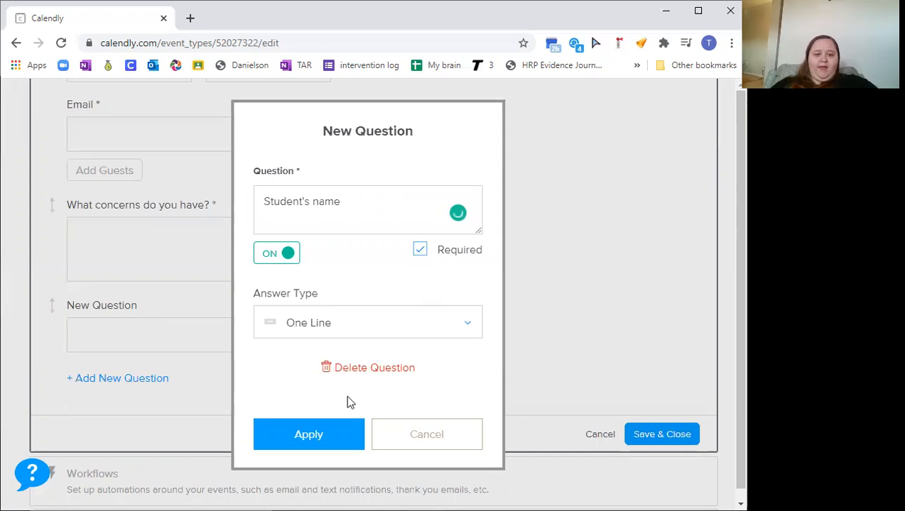
pyautogui.click(309, 435)
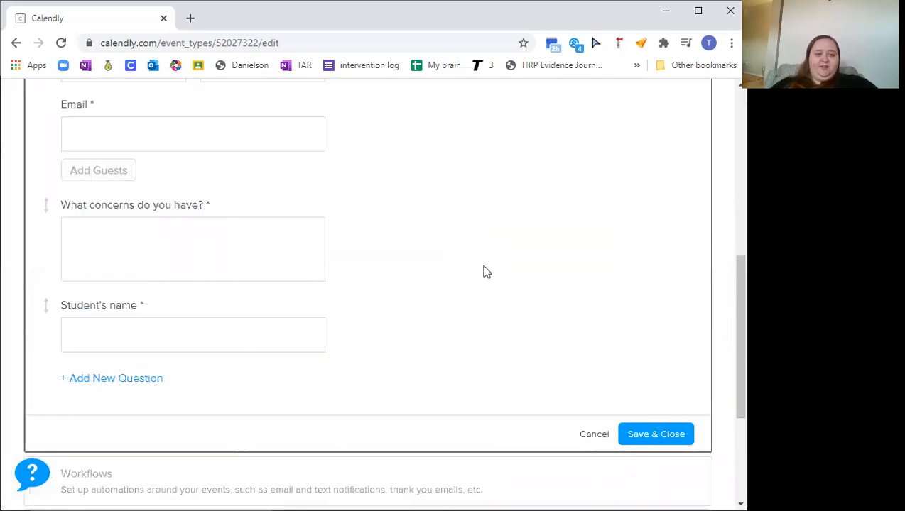
# Add a new required invitee question "Do you need a translator?"
pyautogui.scroll(-2, 127, 297)
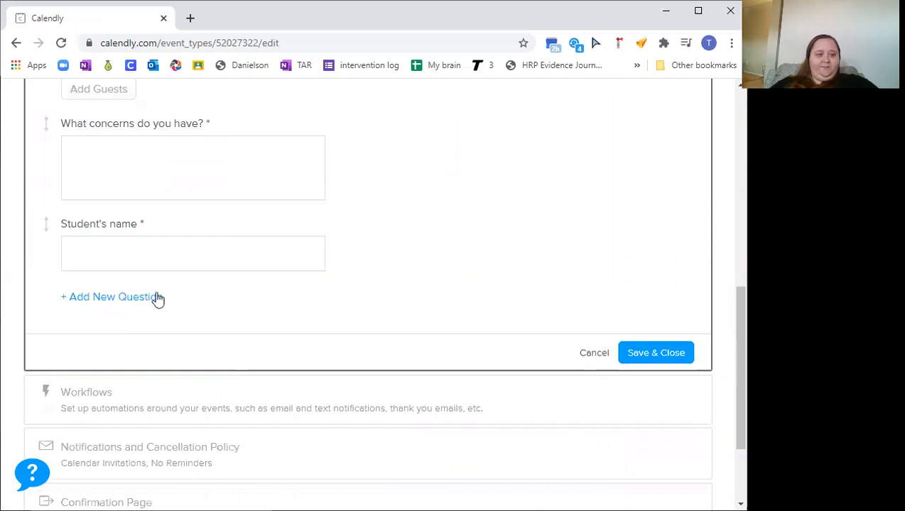
pyautogui.click(104, 299)
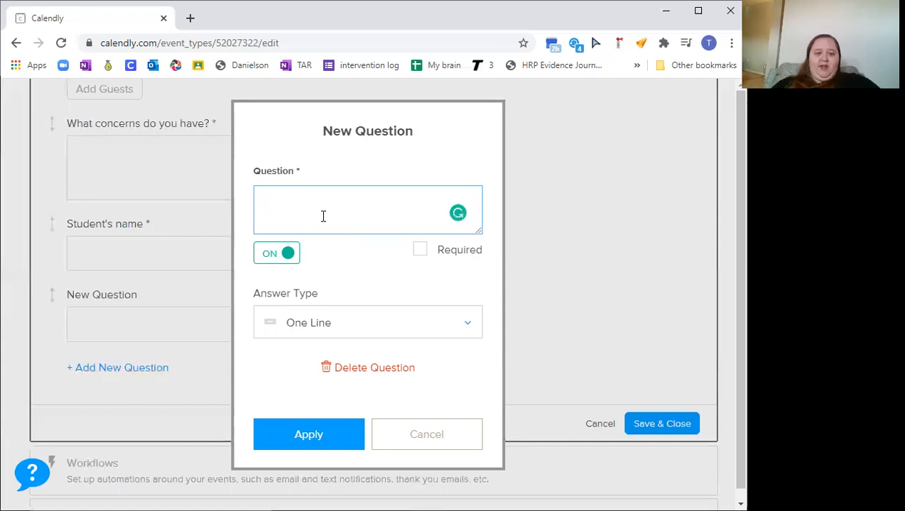
pyautogui.write('Do you need a translator?')
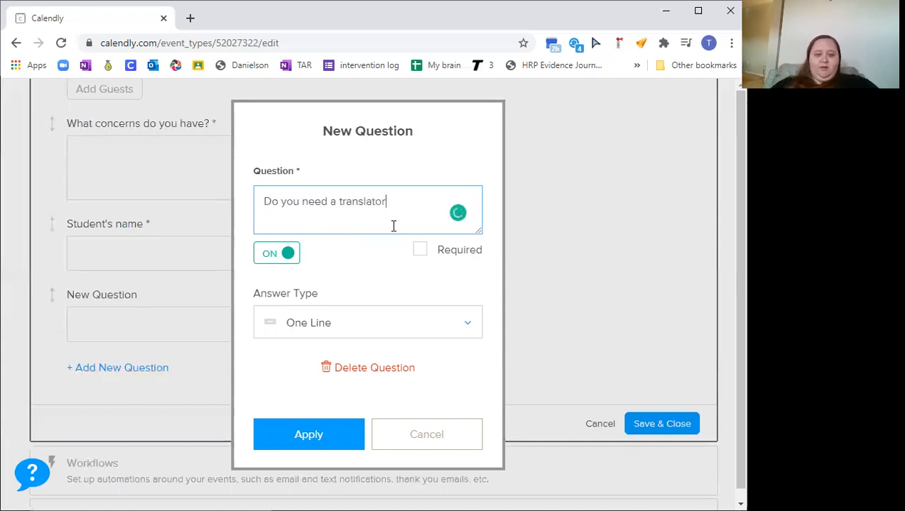
pyautogui.click(418, 252)
pyautogui.click(459, 214)
# Set the translator question's answer type to Radio Buttons
pyautogui.scroll(-1, 366, 318)
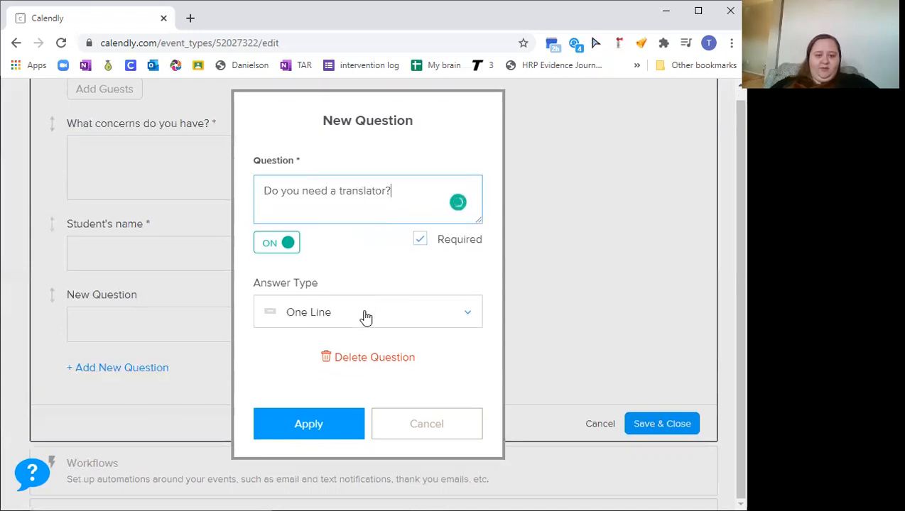
pyautogui.click(366, 317)
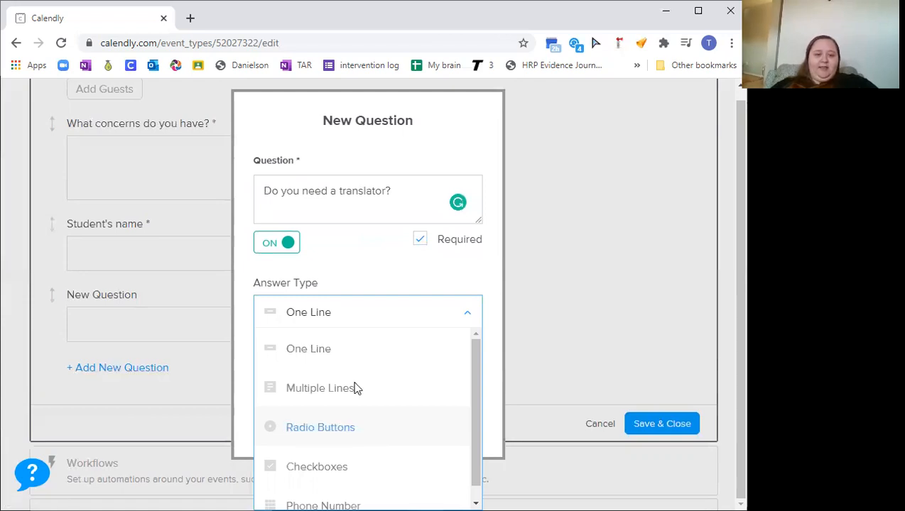
pyautogui.click(355, 427)
pyautogui.scroll(-3, 471, 342)
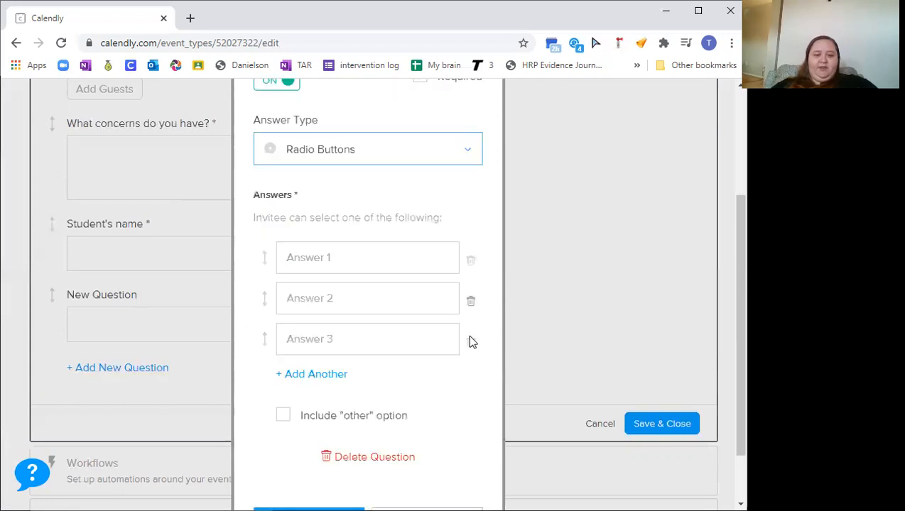
# Enter "yes/si" as the first radio button answer
pyautogui.click(366, 262)
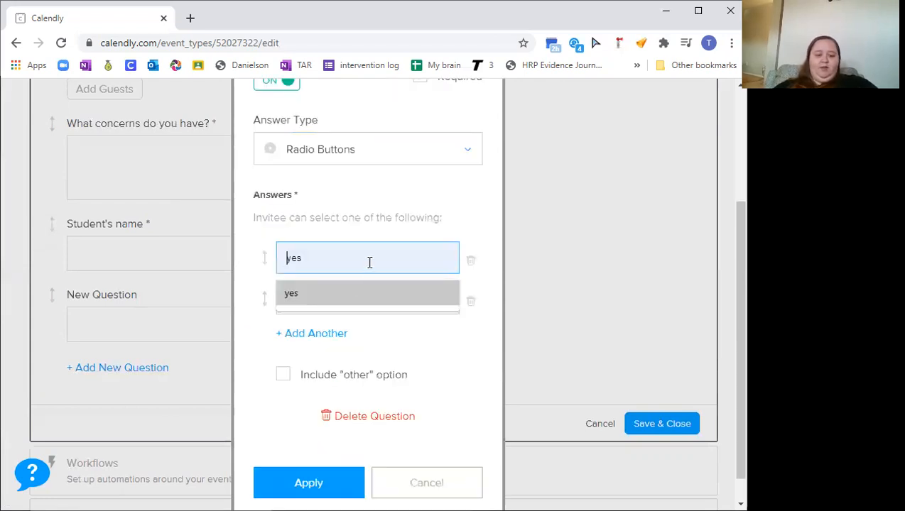
pyautogui.write('yes/no')
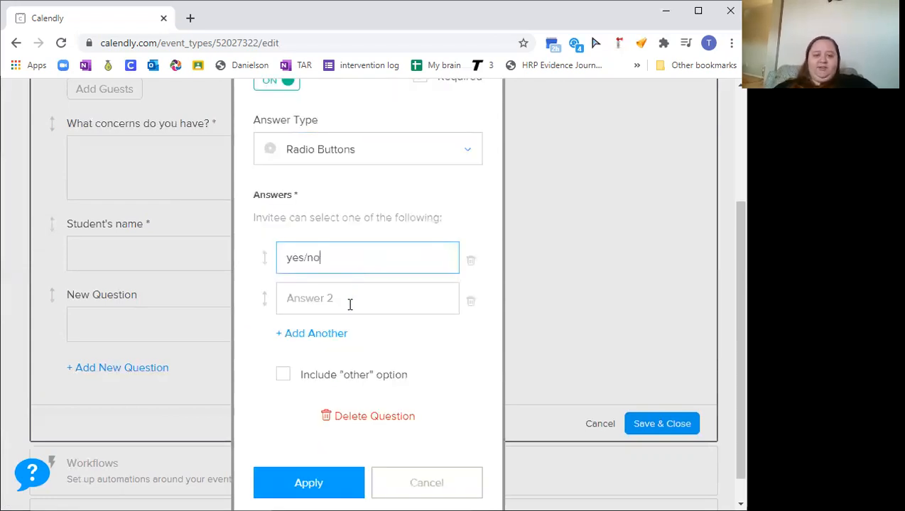
pyautogui.click(349, 298)
pyautogui.click(336, 247)
pyautogui.press('BackSpace')
pyautogui.press('BackSpace')
pyautogui.write('si')
# Enter "no" as the second answer and apply the new question
pyautogui.click(319, 298)
pyautogui.write('n')
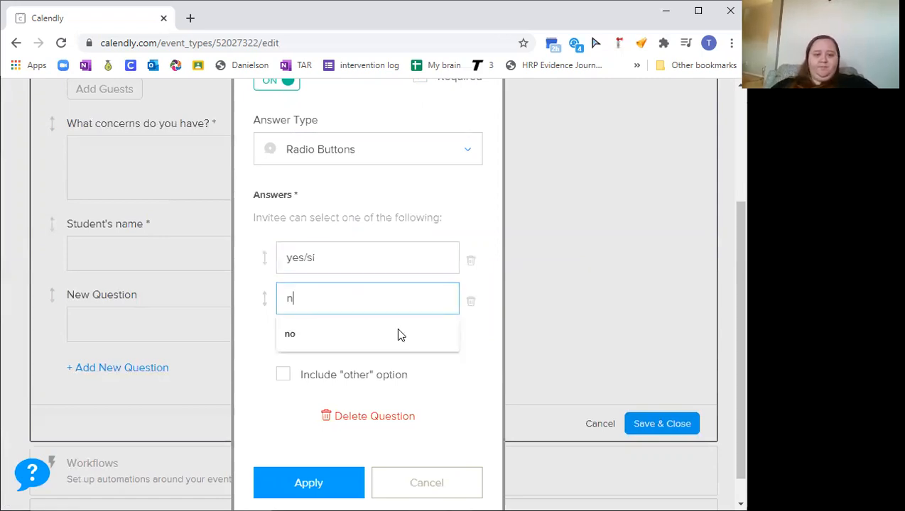
pyautogui.write('o')
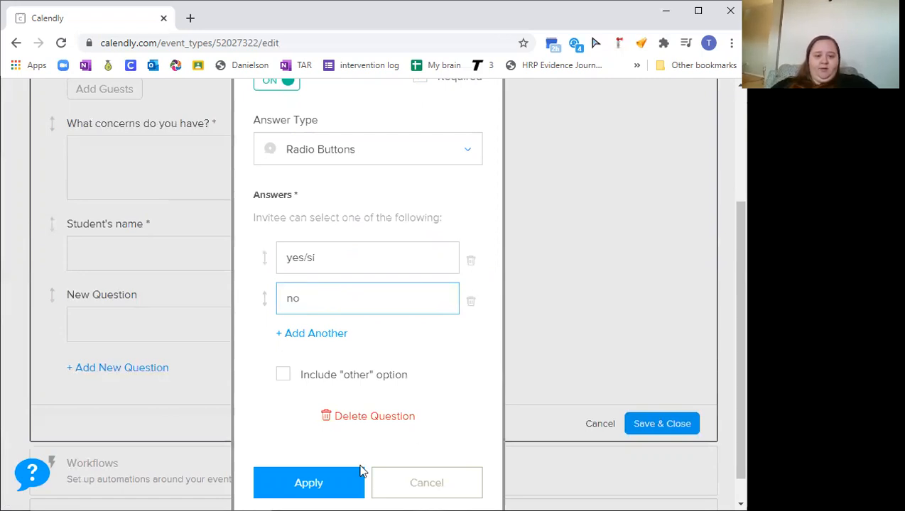
pyautogui.click(299, 482)
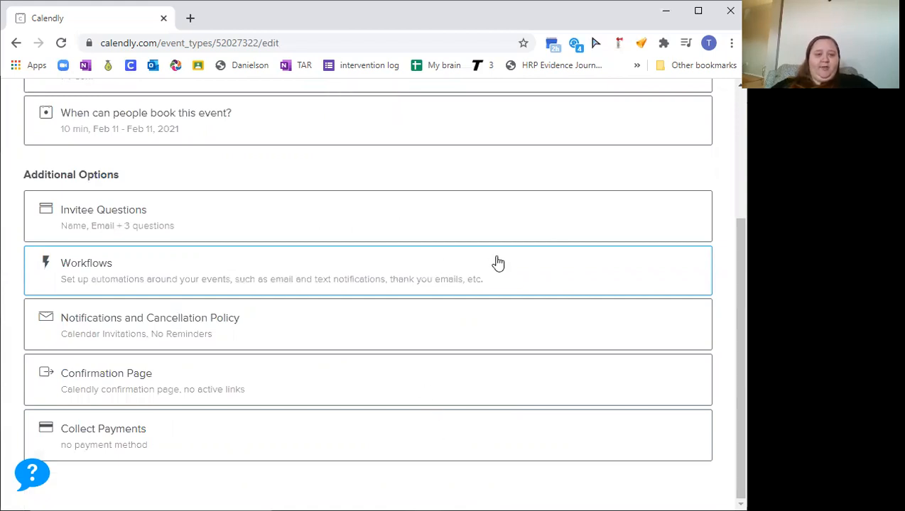
# Navigate through Integrations to the Calendar Connections settings
pyautogui.scroll(1, 498, 264)
pyautogui.scroll(3, 498, 263)
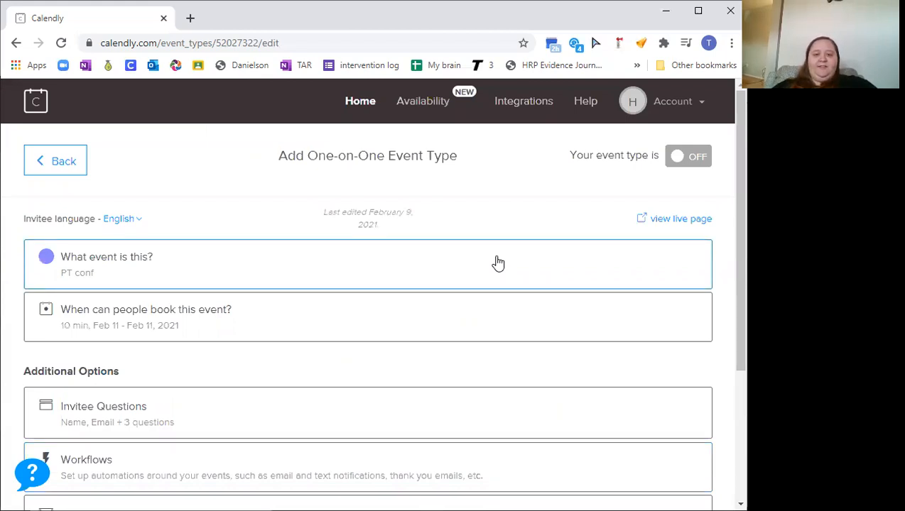
pyautogui.click(526, 106)
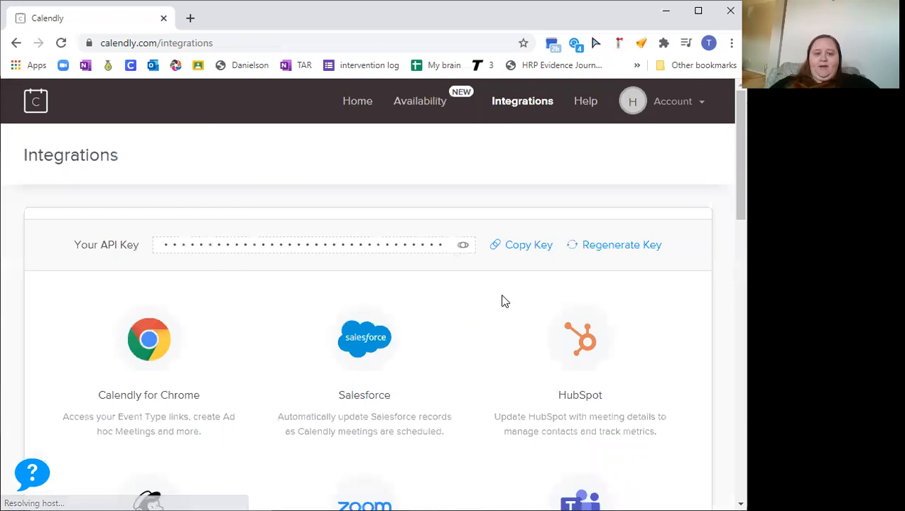
pyautogui.scroll(-8, 501, 301)
pyautogui.scroll(-6, 501, 301)
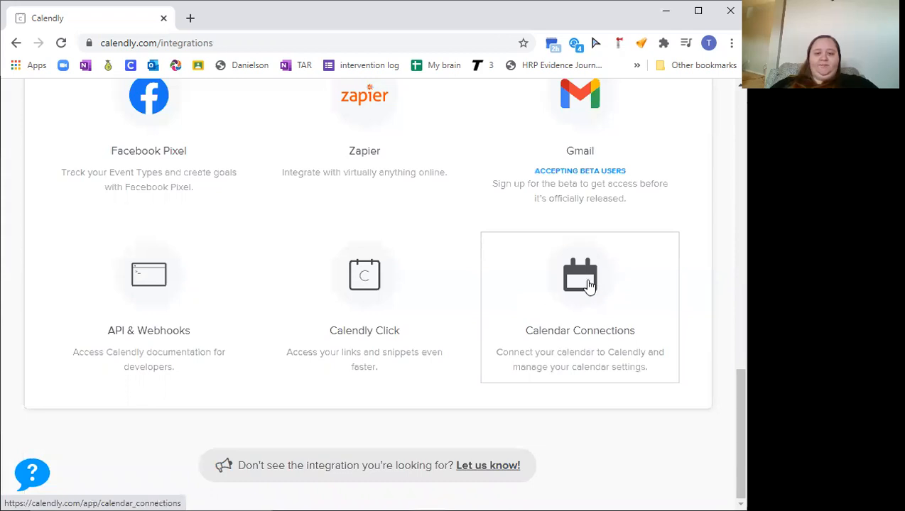
pyautogui.click(589, 284)
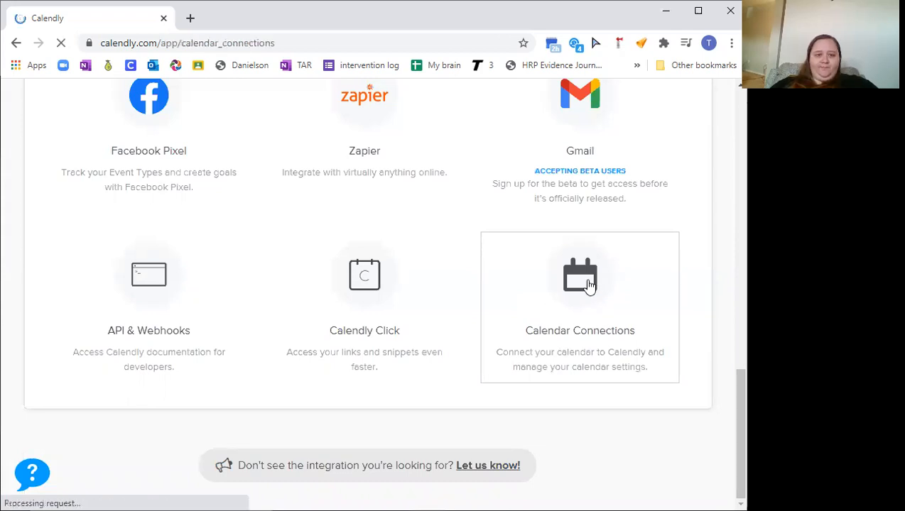
# Open the check-for-conflicts options for the connected Office 365 calendar and submit them with Busy checked
pyautogui.scroll(-3, 589, 286)
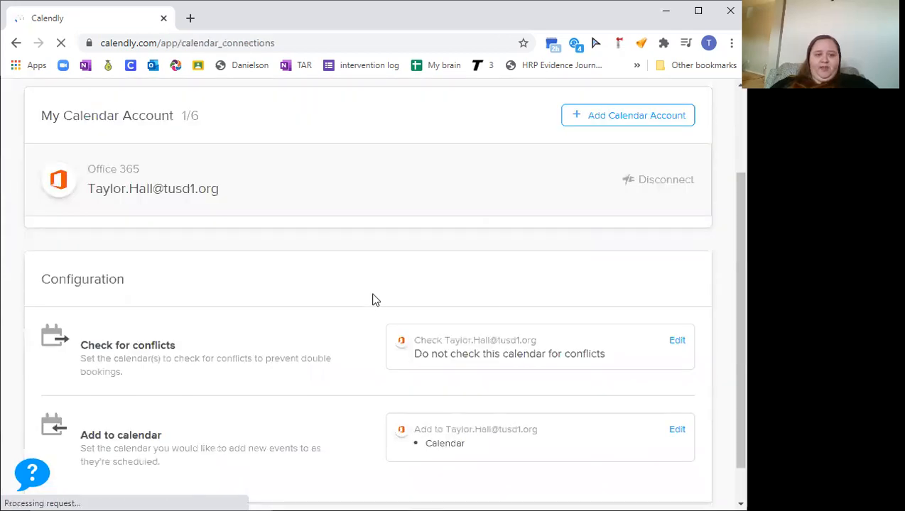
pyautogui.scroll(-1, 491, 307)
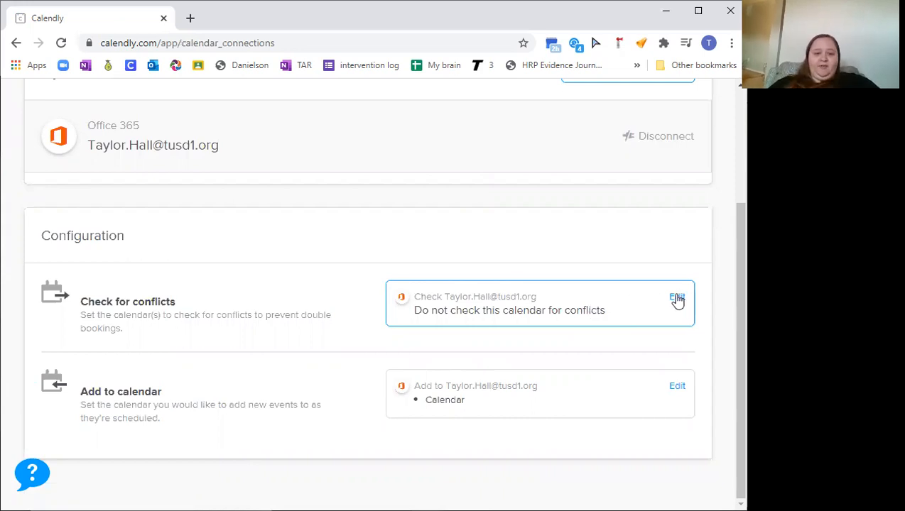
pyautogui.moveTo(115, 301); pyautogui.dragTo(166, 306)
pyautogui.click(678, 297)
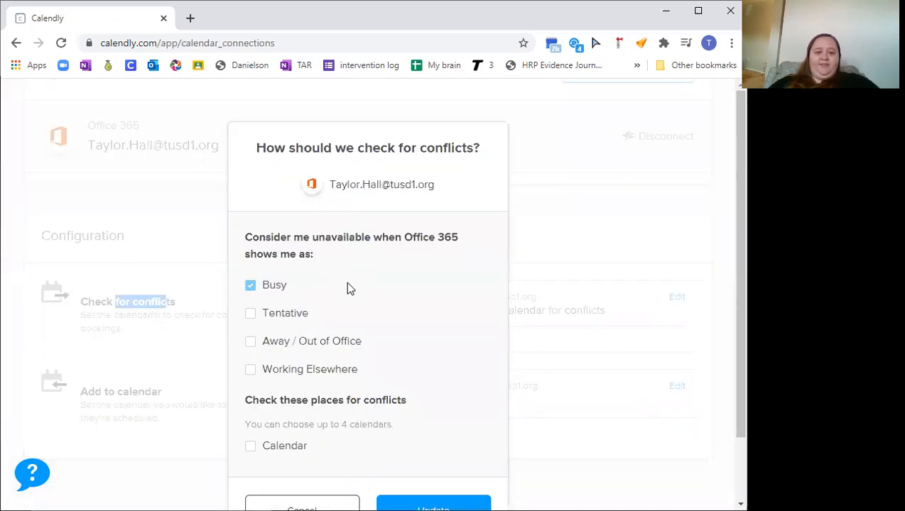
pyautogui.scroll(-1, 435, 422)
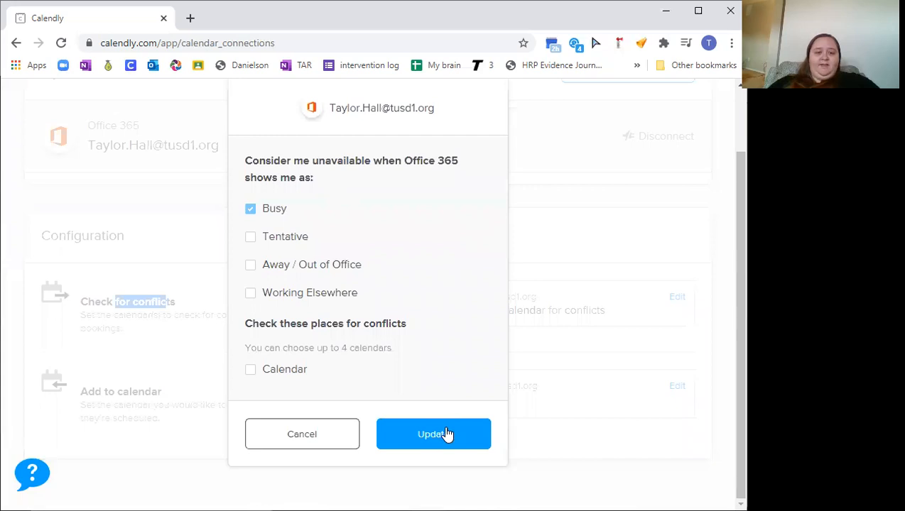
pyautogui.click(448, 434)
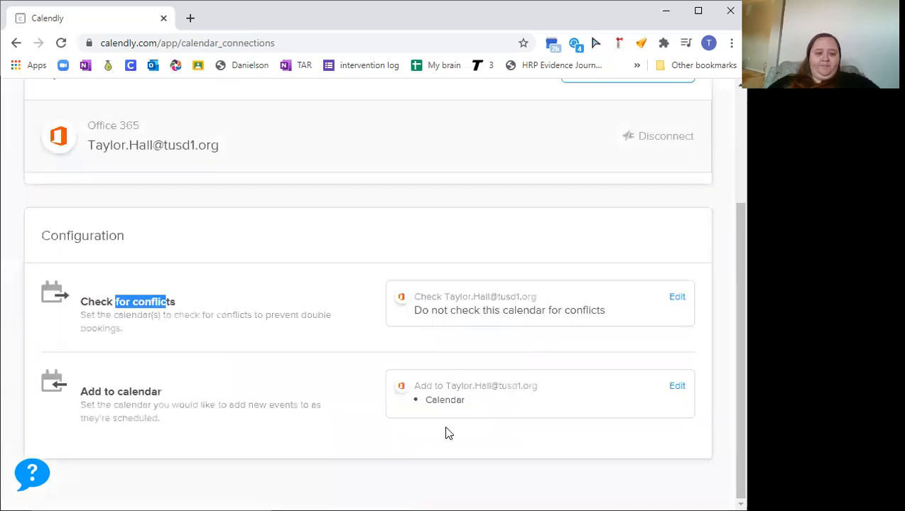
pyautogui.click(273, 432)
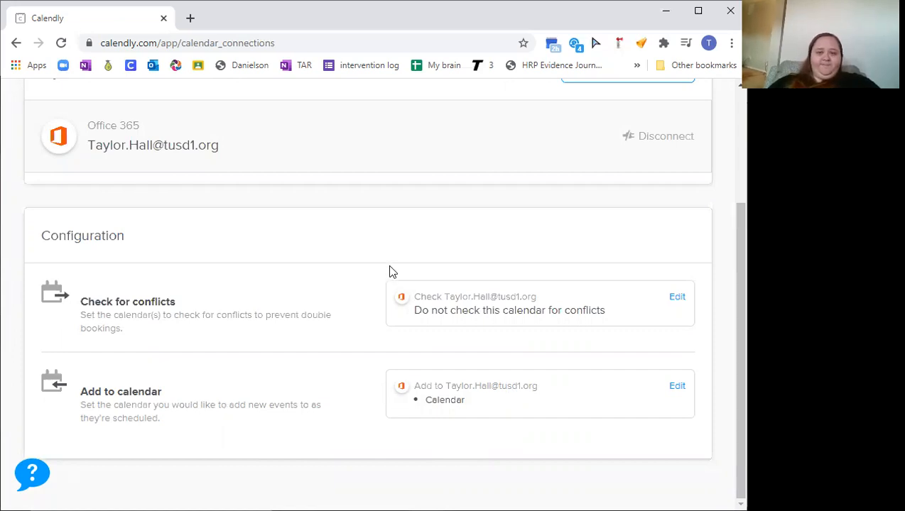
# Return to Home and open the Quarter 3 Conferences event type
pyautogui.scroll(1, 389, 271)
pyautogui.scroll(2, 374, 158)
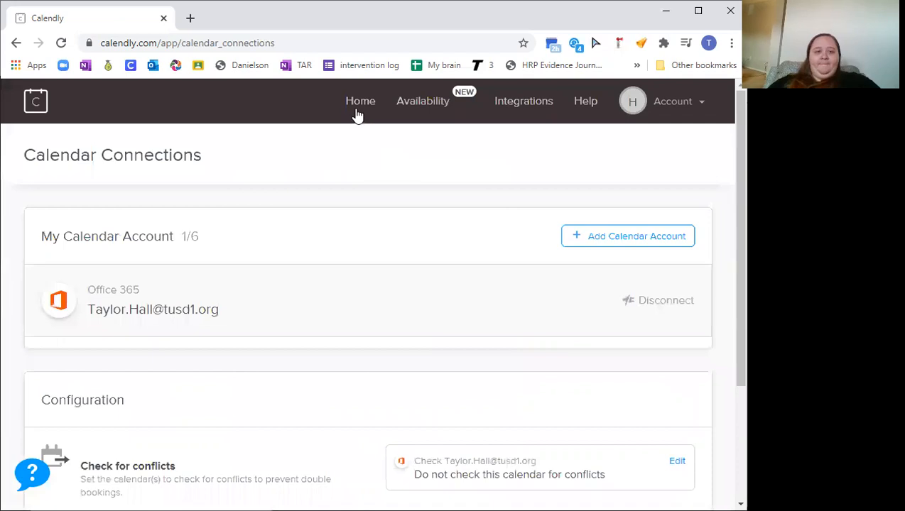
pyautogui.click(358, 116)
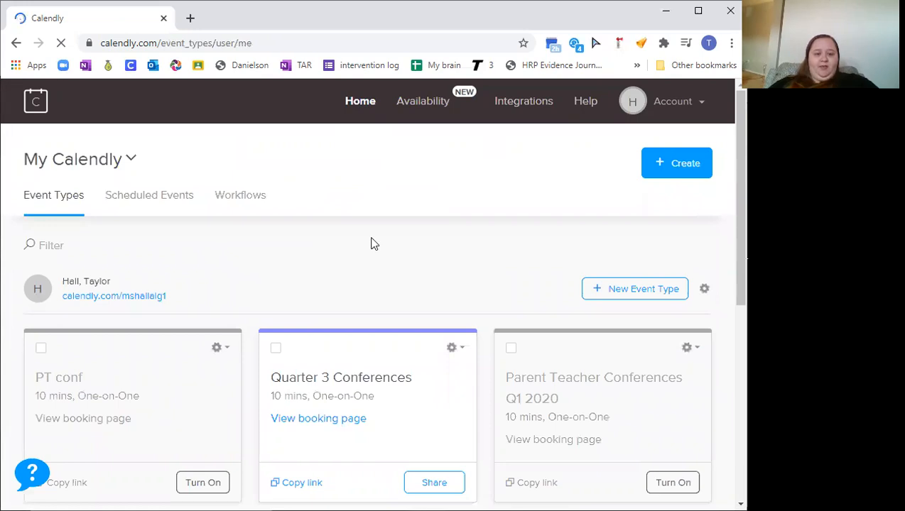
pyautogui.scroll(-2, 334, 255)
pyautogui.scroll(-1, 362, 273)
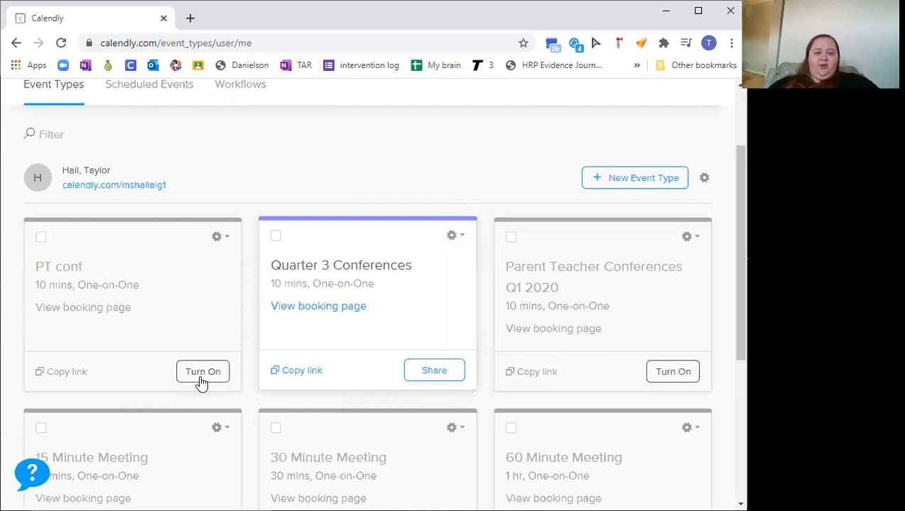
pyautogui.click(402, 274)
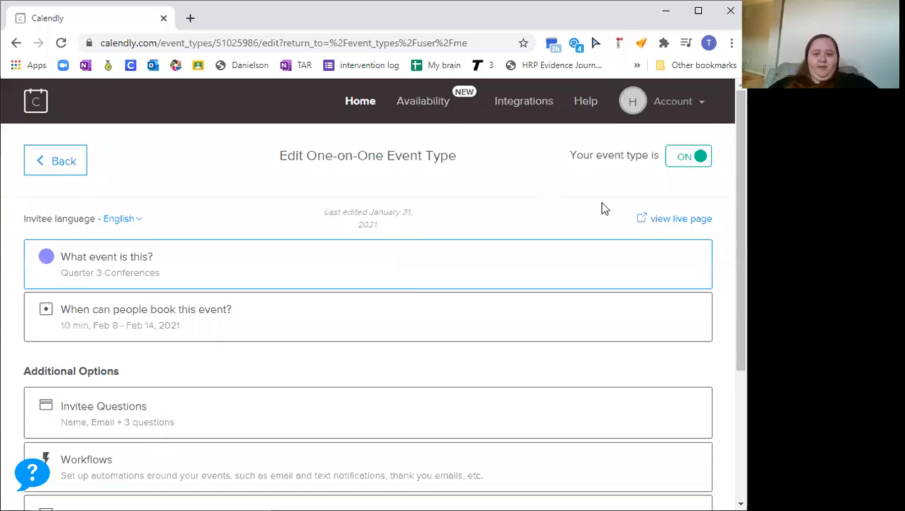
# Preview the live booking page, choosing Thursday February 11 at 2:00pm and confirming the slot
pyautogui.click(680, 220)
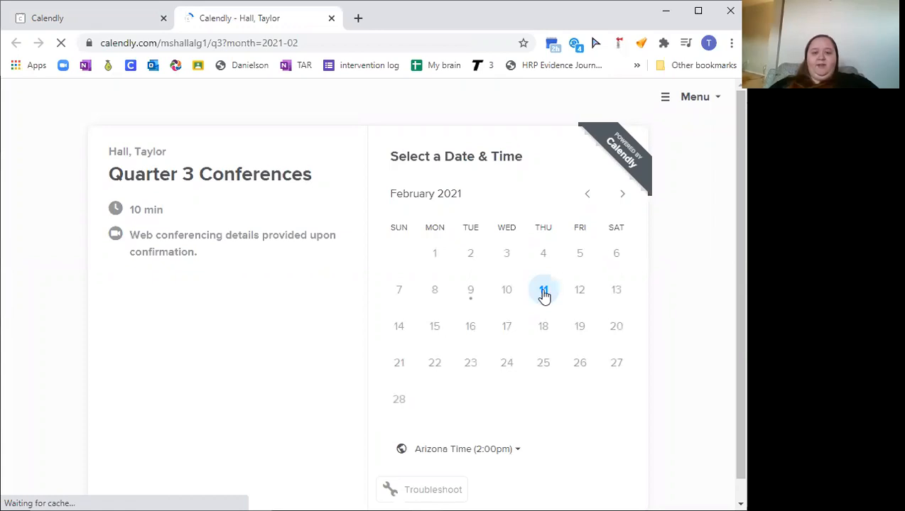
pyautogui.click(544, 302)
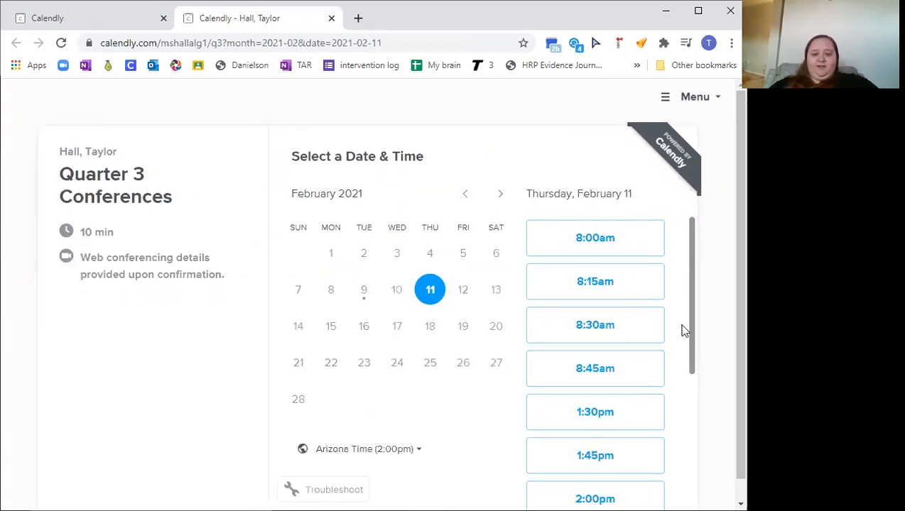
pyautogui.scroll(-1, 684, 331)
pyautogui.scroll(-3, 684, 331)
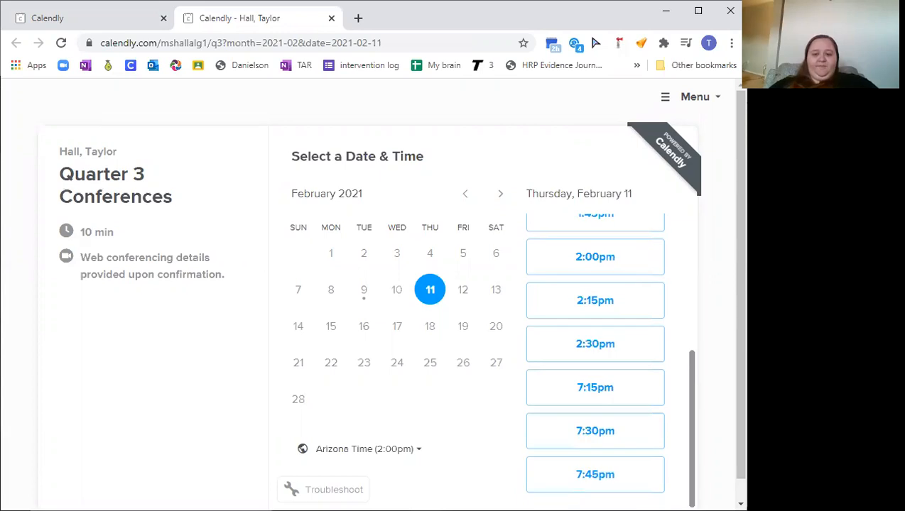
pyautogui.scroll(-1, 696, 290)
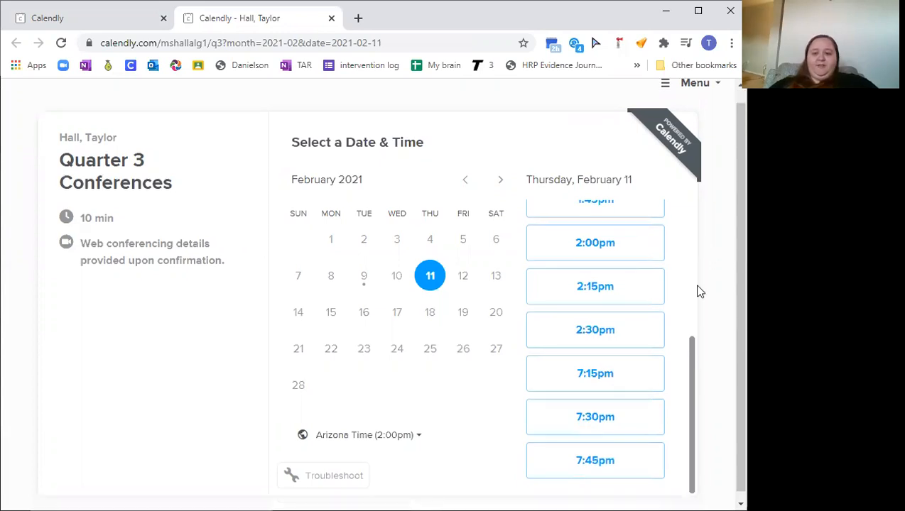
pyautogui.click(591, 245)
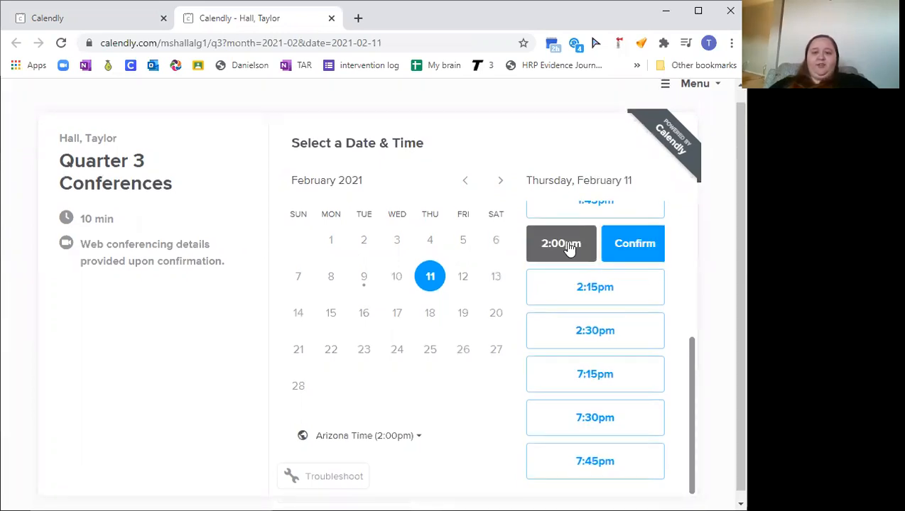
pyautogui.click(631, 244)
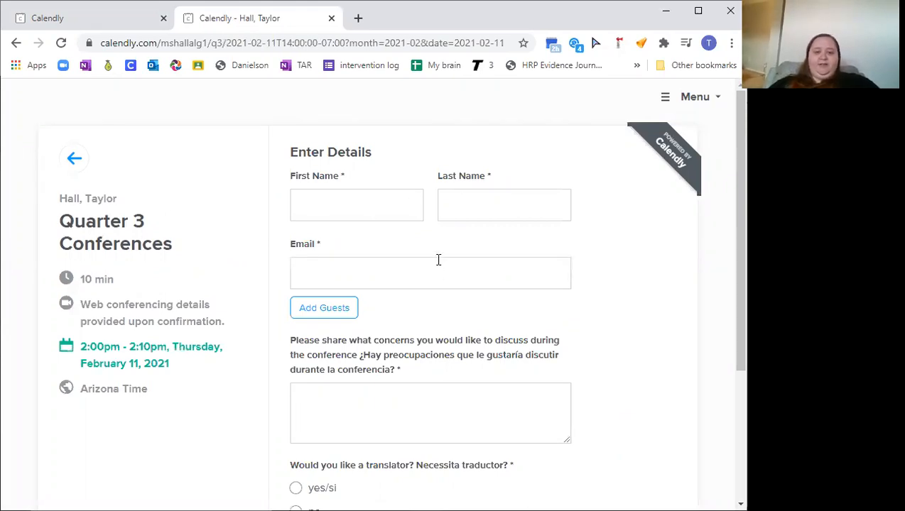
# Review the invitee questions on the preview booking form, then close the preview tab
pyautogui.scroll(-3, 439, 260)
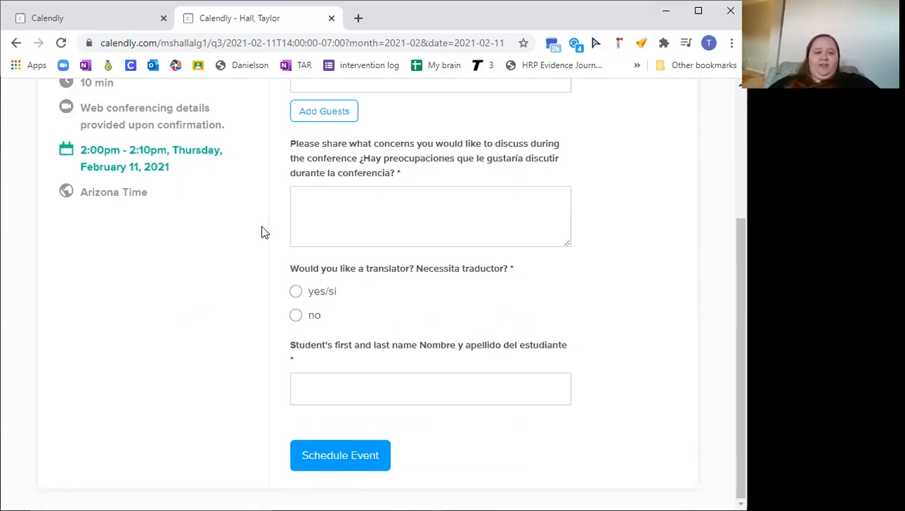
pyautogui.scroll(1, 262, 239)
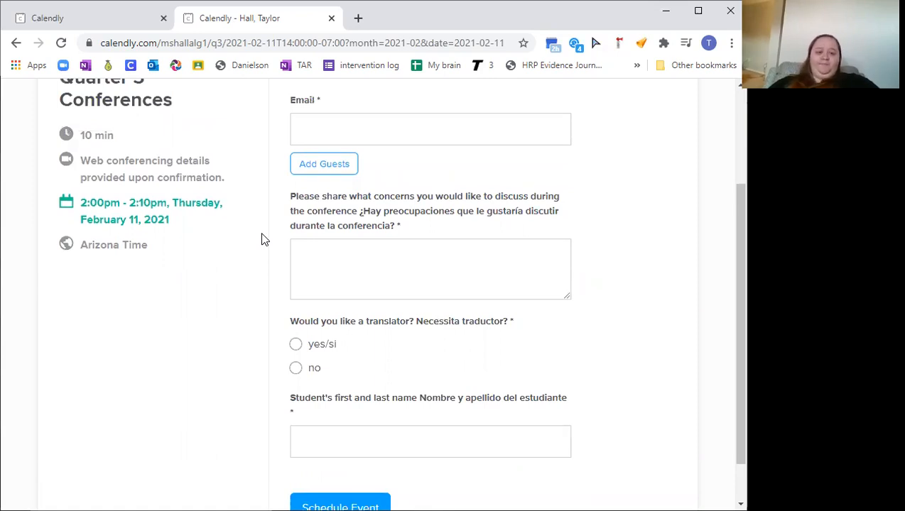
pyautogui.scroll(1, 261, 240)
pyautogui.scroll(2, 261, 239)
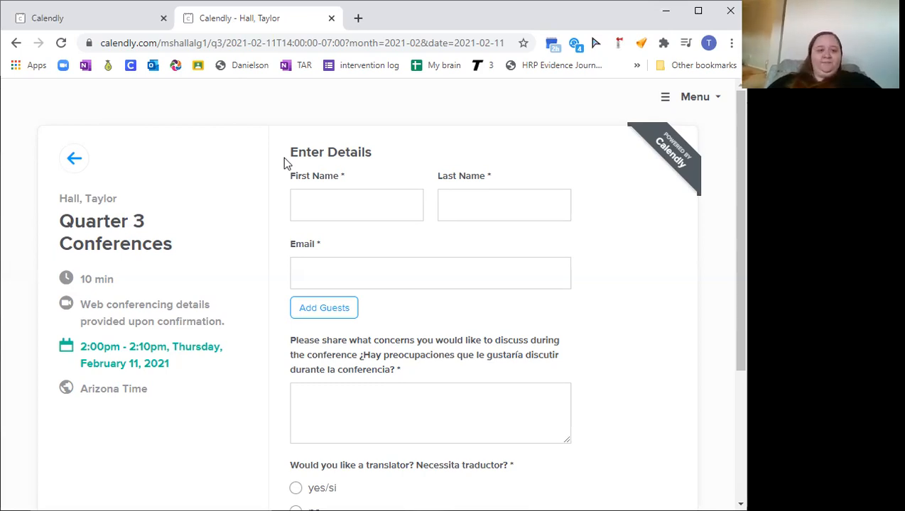
pyautogui.click(331, 18)
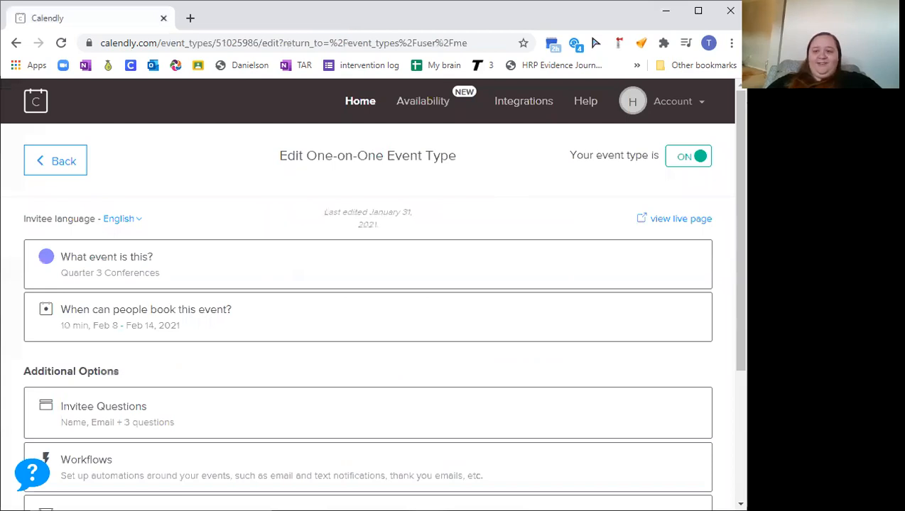